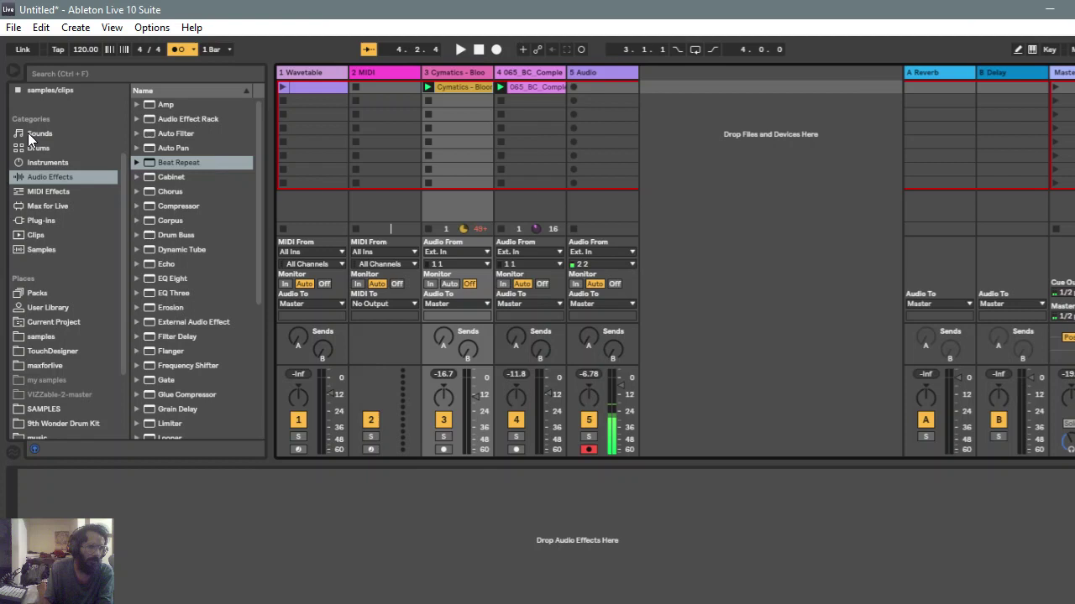
Step: Browse the sidebar past Instruments, Drums and Sounds to the Clips library listing the 709 Kit grooves
{"action": "scroll", "coordinate": [35, 131], "scroll_direction": "up", "scroll_amount": 4}
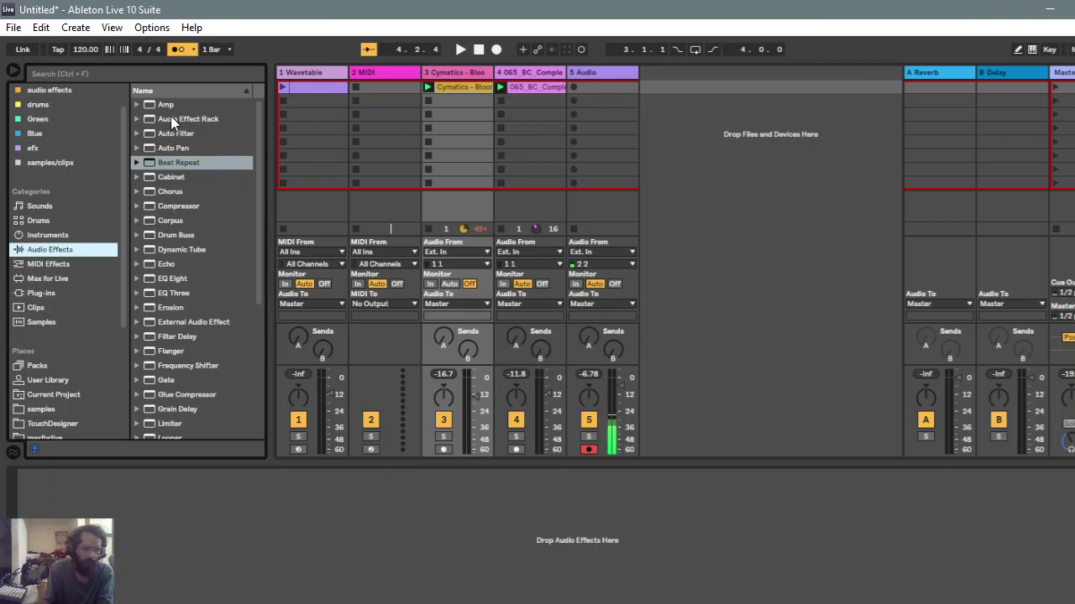
{"action": "scroll", "coordinate": [170, 109], "scroll_direction": "down", "scroll_amount": 5}
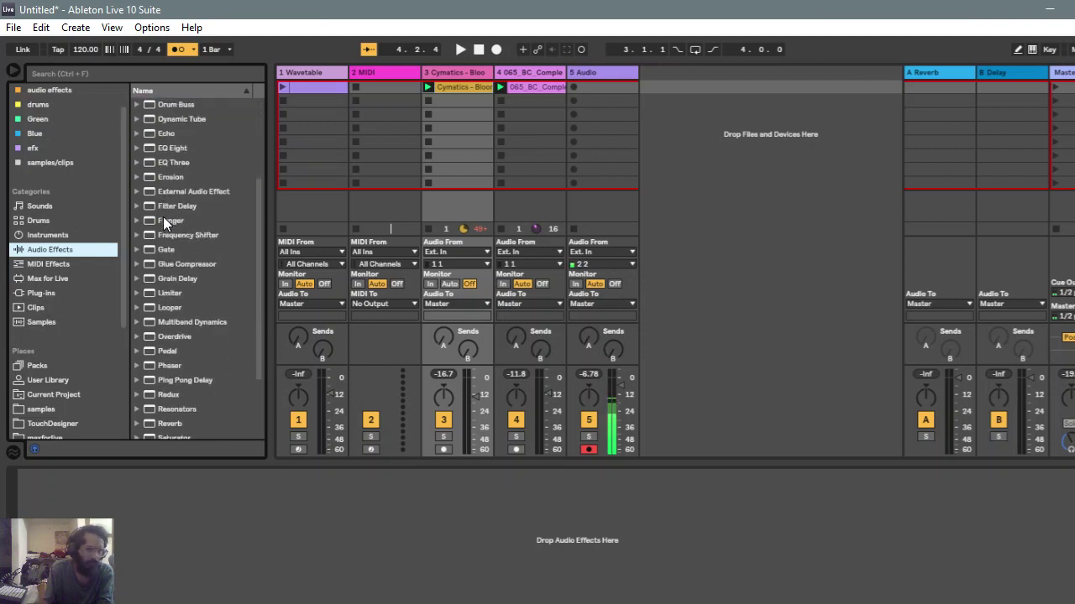
{"action": "left_click", "coordinate": [37, 234]}
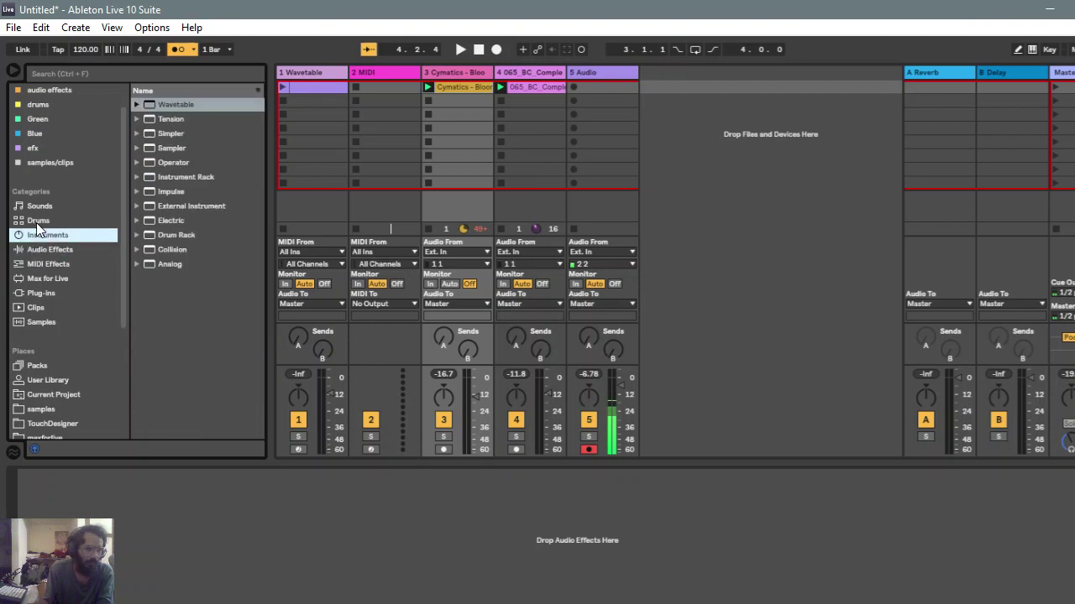
{"action": "left_click", "coordinate": [39, 220]}
{"action": "left_click", "coordinate": [39, 205]}
{"action": "left_click", "coordinate": [40, 309]}
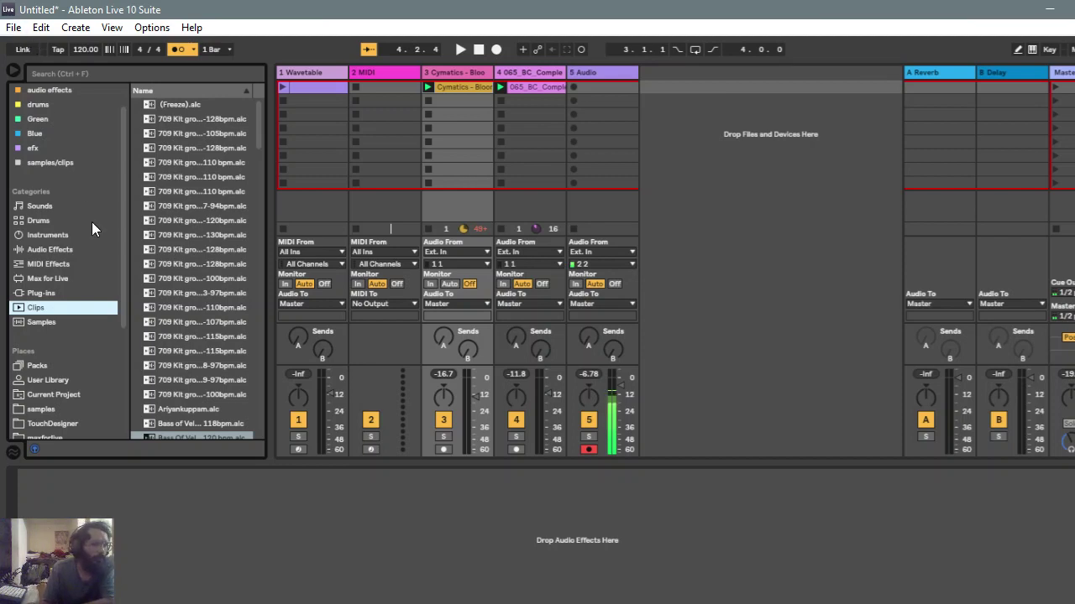
{"action": "scroll", "coordinate": [70, 241], "scroll_direction": "up", "scroll_amount": 2}
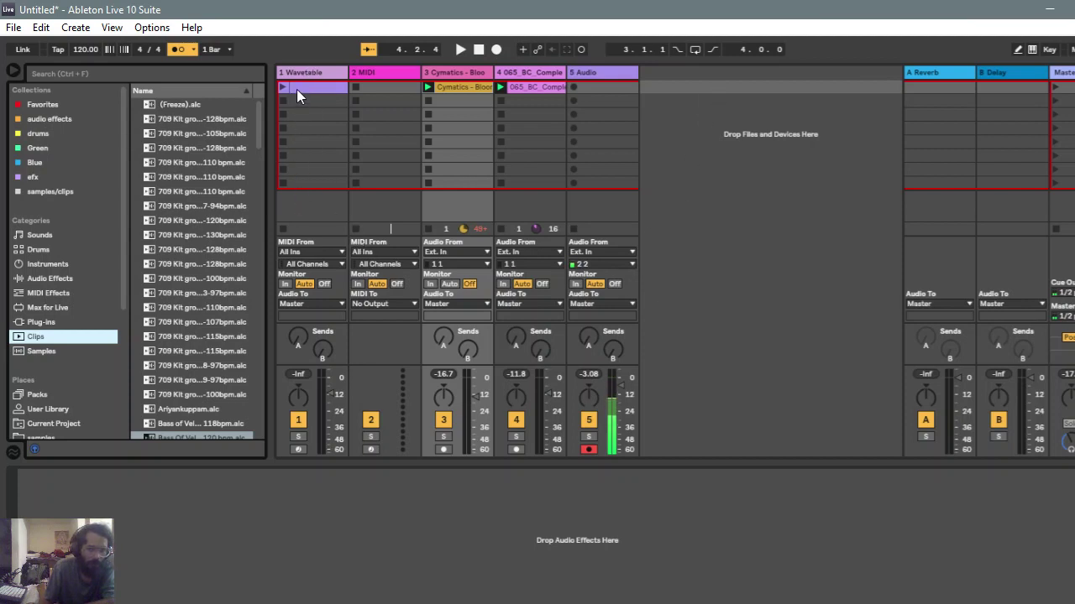
Step: Show the Wavetable synth of track 1 and switch to the Arrangement timeline
{"action": "mouse_move", "coordinate": [297, 106]}
{"action": "left_mouse_down"}
{"action": "mouse_move", "coordinate": [304, 179]}
{"action": "mouse_move", "coordinate": [307, 101]}
{"action": "left_mouse_up"}
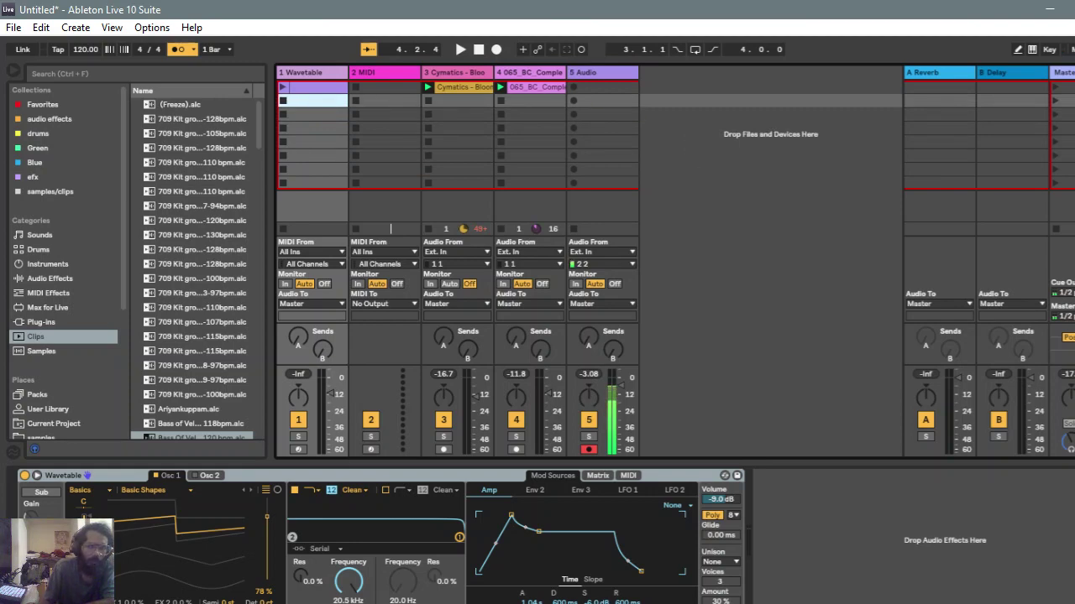
{"action": "key", "text": "Tab"}
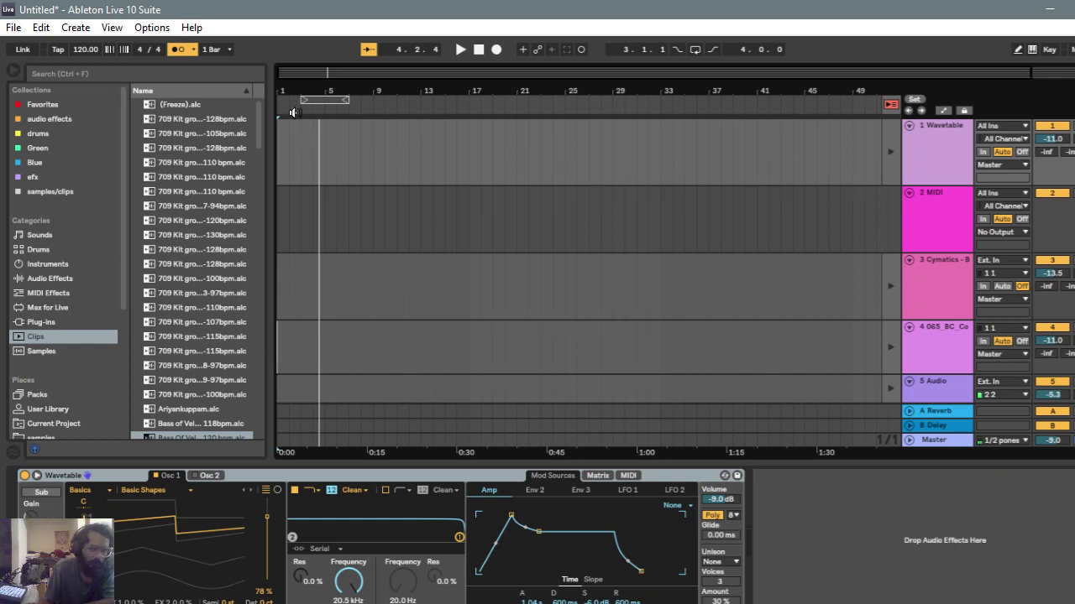
Step: Hand playback back to the arrangement, loop bars 1 to 17, and return to Session view
{"action": "left_click", "coordinate": [890, 104]}
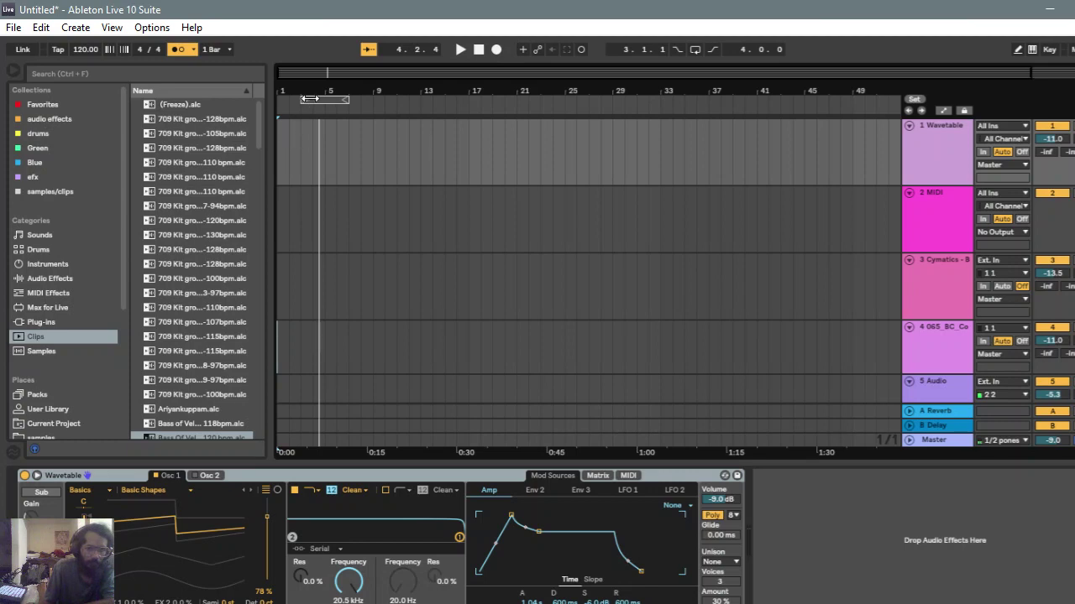
{"action": "left_click_drag", "start_coordinate": [309, 99], "coordinate": [468, 102]}
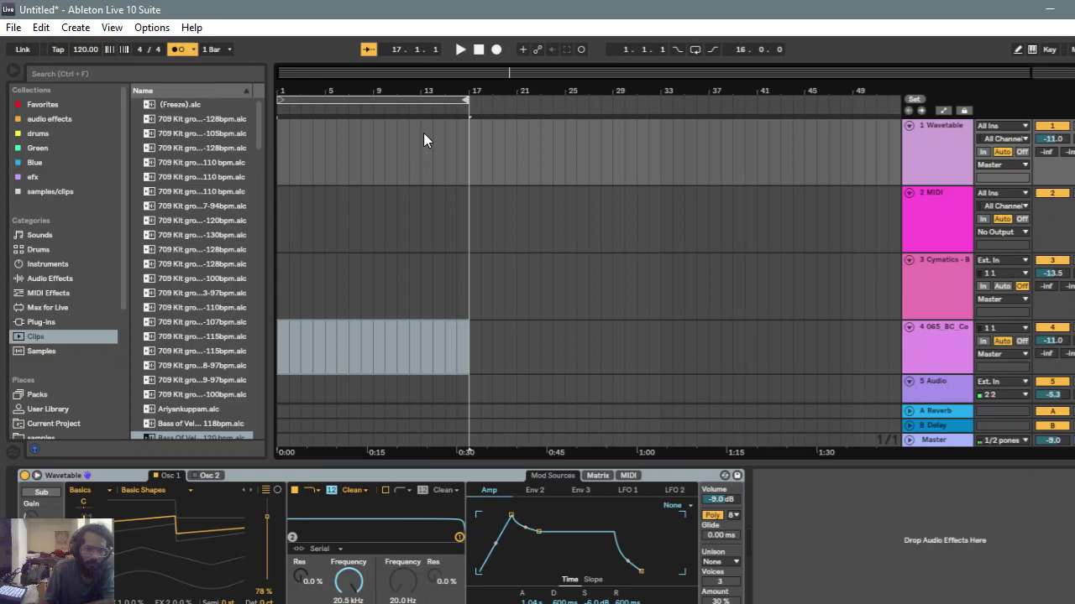
{"action": "left_click", "coordinate": [288, 147]}
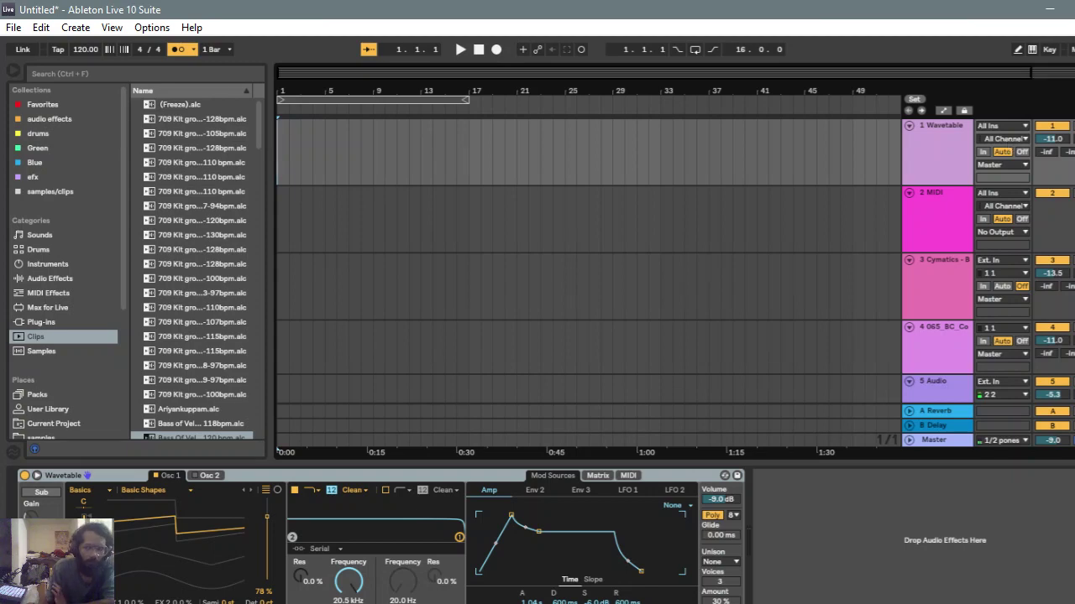
{"action": "key", "text": "Tab"}
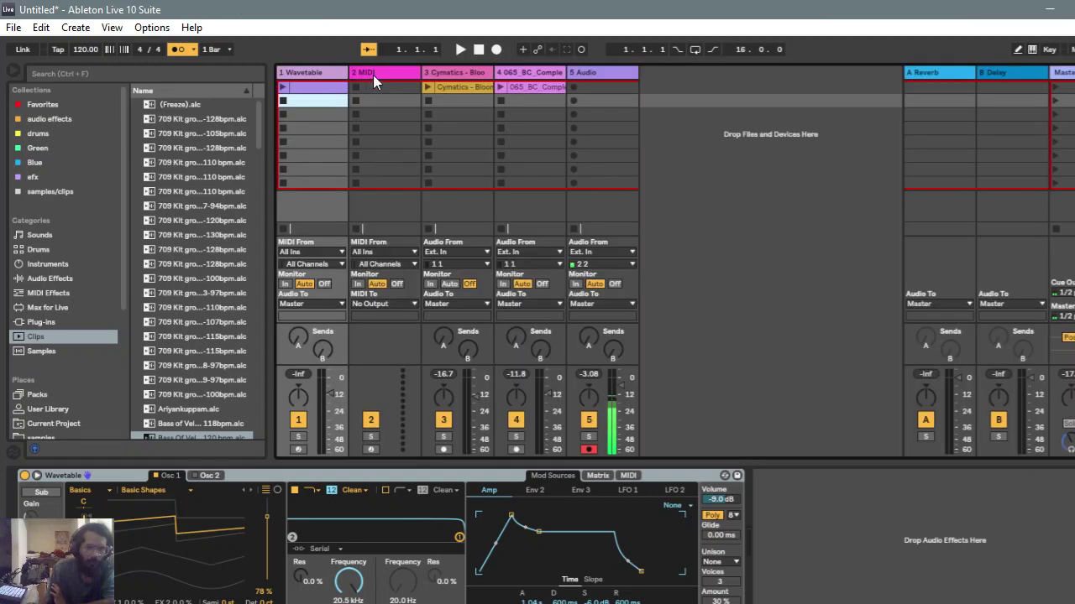
Step: Delete the Cymatics, 065_BC and Wavetable tracks from the set
{"action": "left_click", "coordinate": [458, 74]}
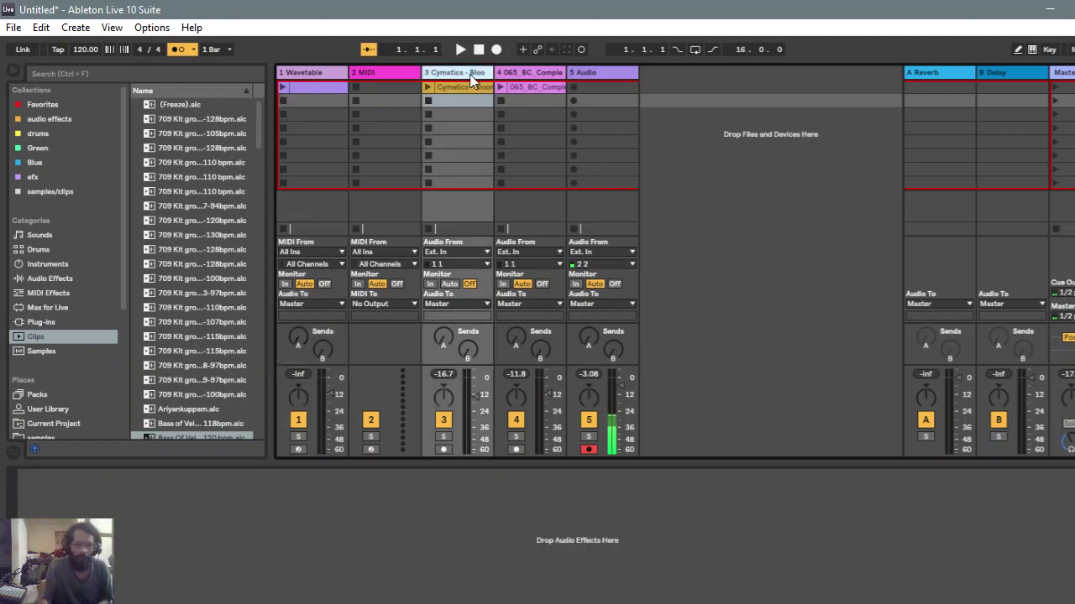
{"action": "left_click", "coordinate": [521, 76]}
{"action": "left_click", "coordinate": [457, 74], "text": "shift"}
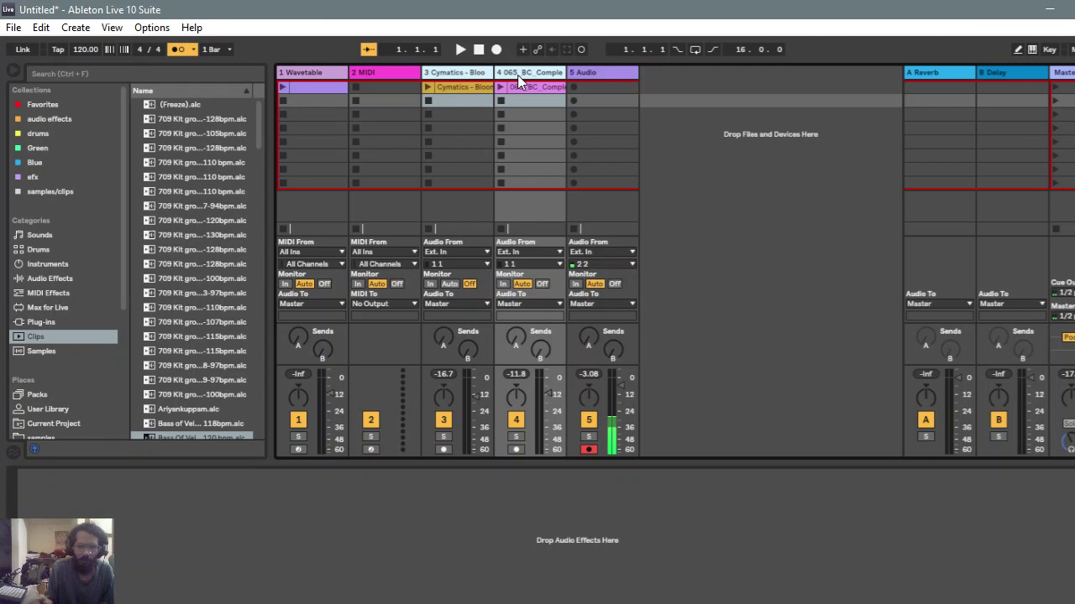
{"action": "key", "text": "Delete"}
{"action": "left_click", "coordinate": [295, 71]}
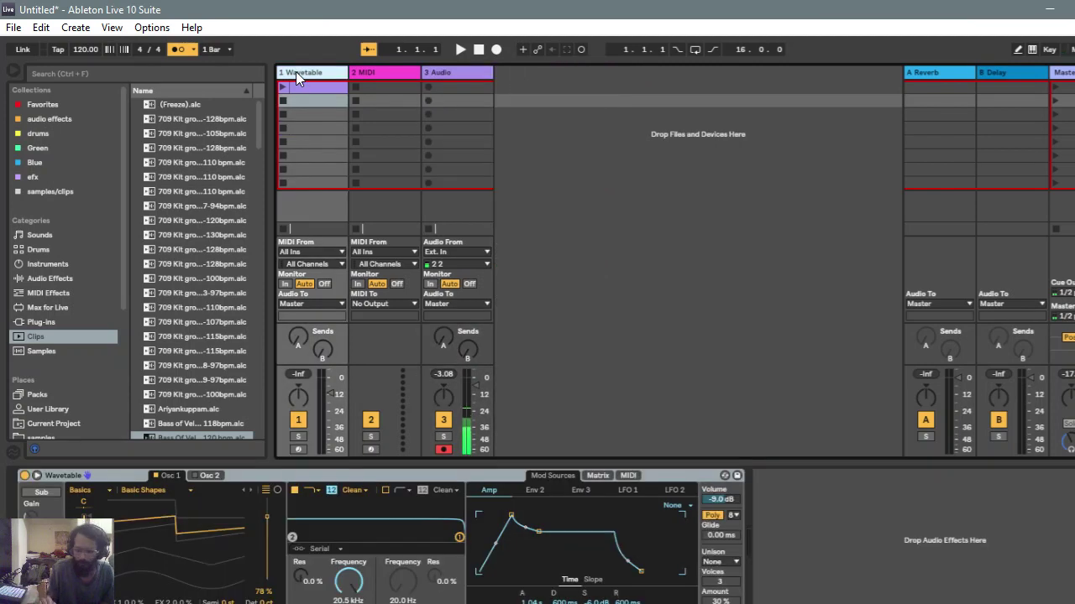
{"action": "key", "text": "Delete"}
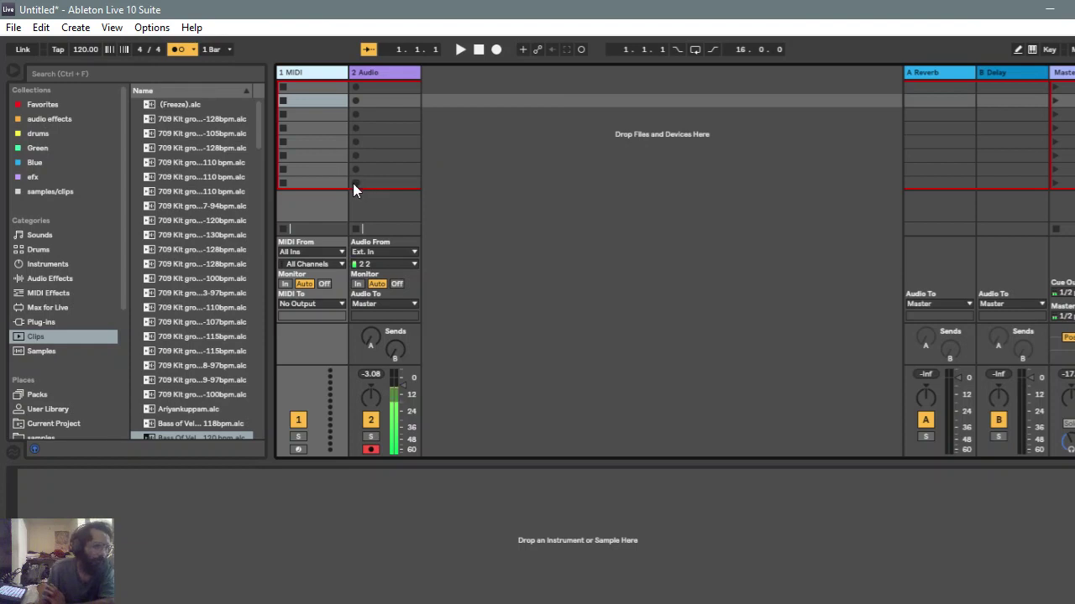
Step: Insert a second MIDI track and a second audio track, then list Instruments in the browser
{"action": "right_click", "coordinate": [330, 77]}
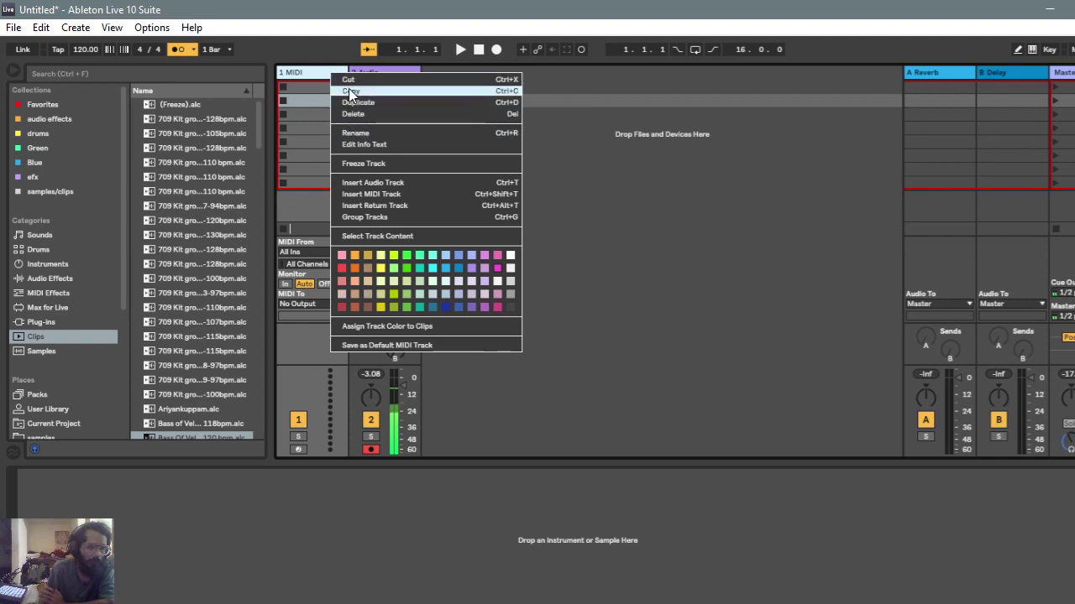
{"action": "left_click", "coordinate": [372, 194]}
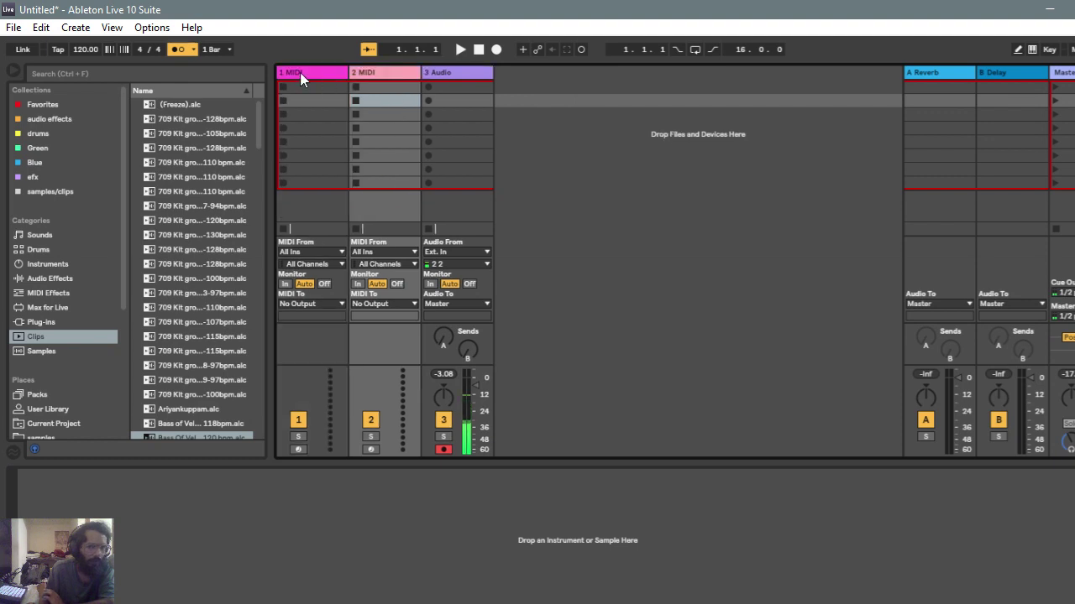
{"action": "right_click", "coordinate": [445, 72]}
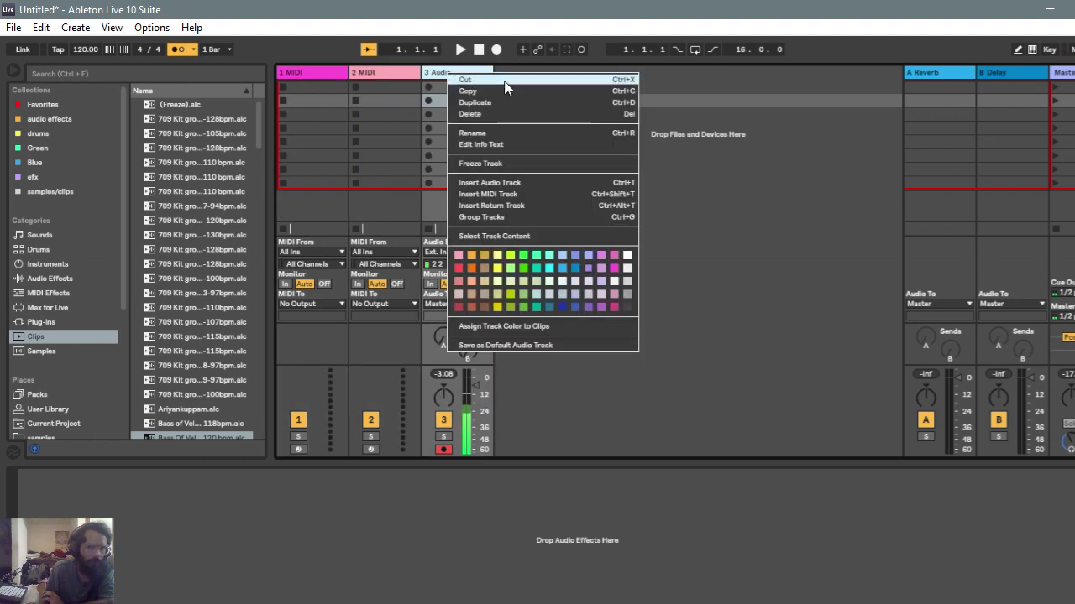
{"action": "left_click", "coordinate": [491, 182]}
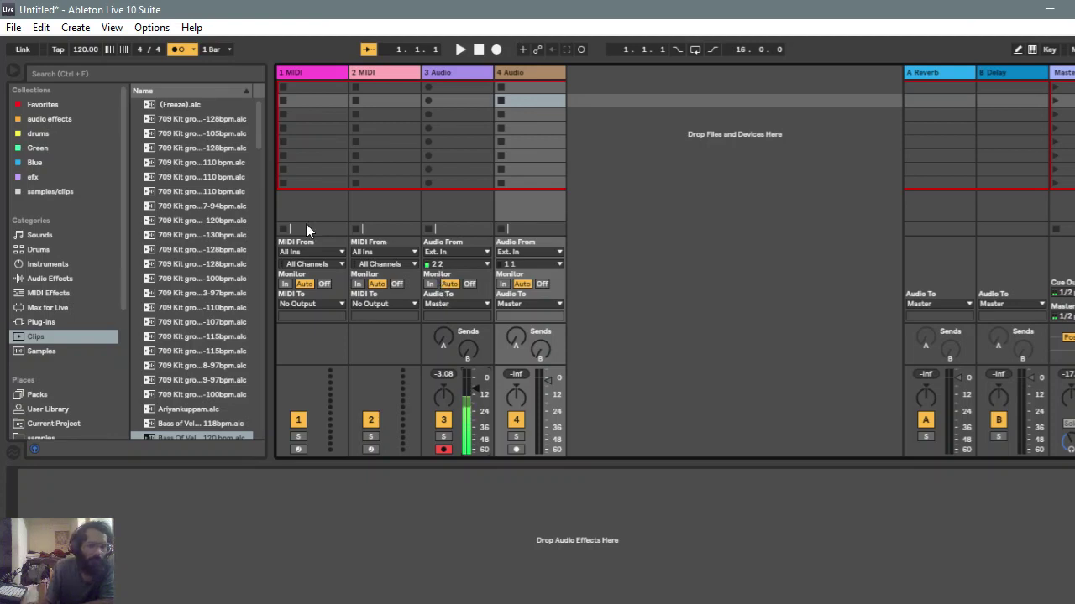
{"action": "left_click", "coordinate": [295, 73]}
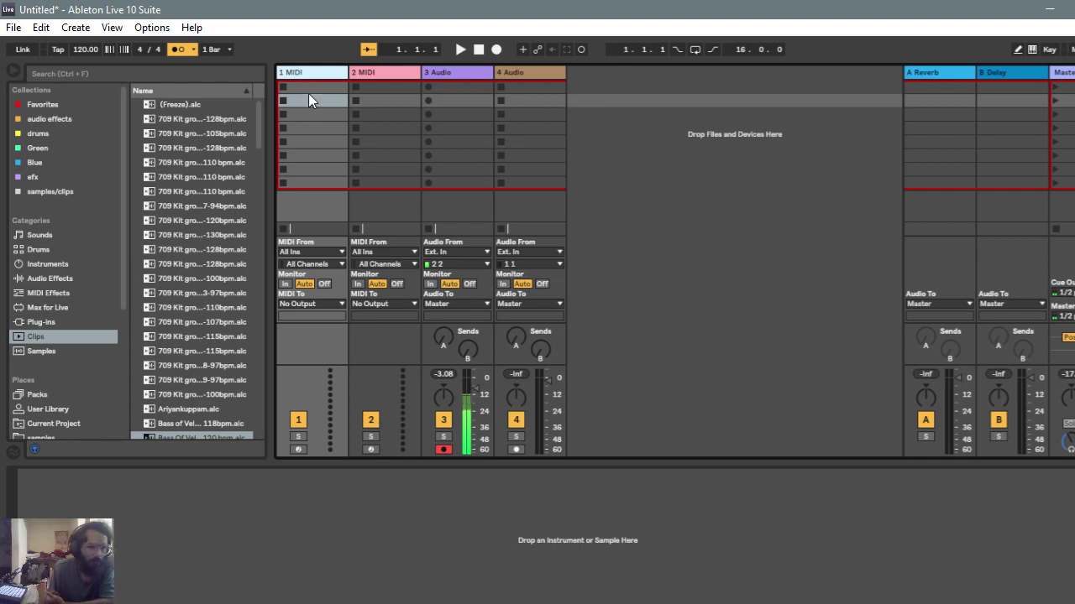
{"action": "key", "text": "Up"}
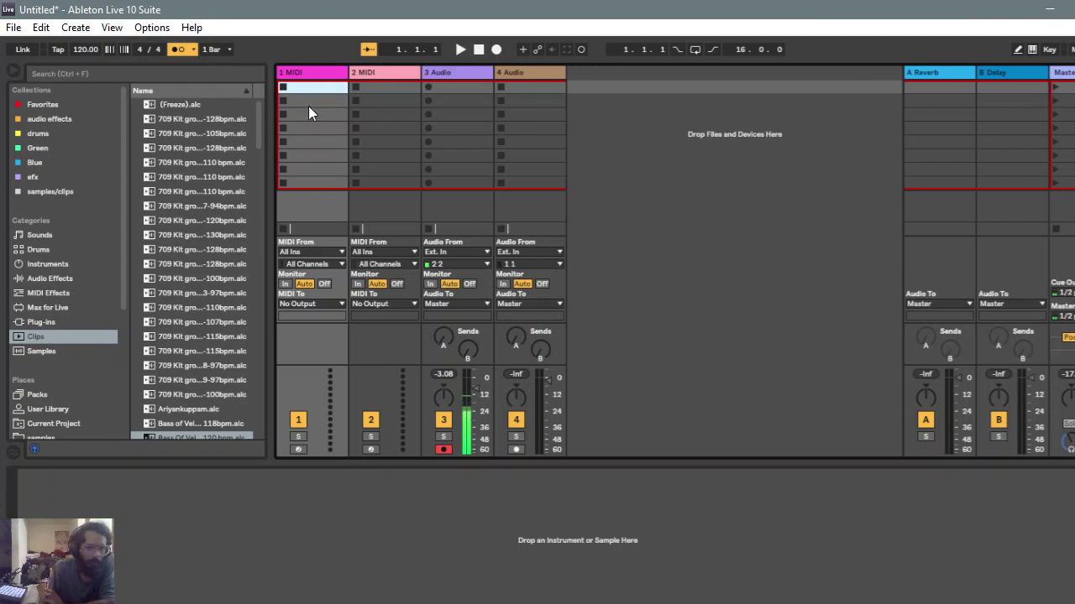
{"action": "left_click", "coordinate": [53, 263]}
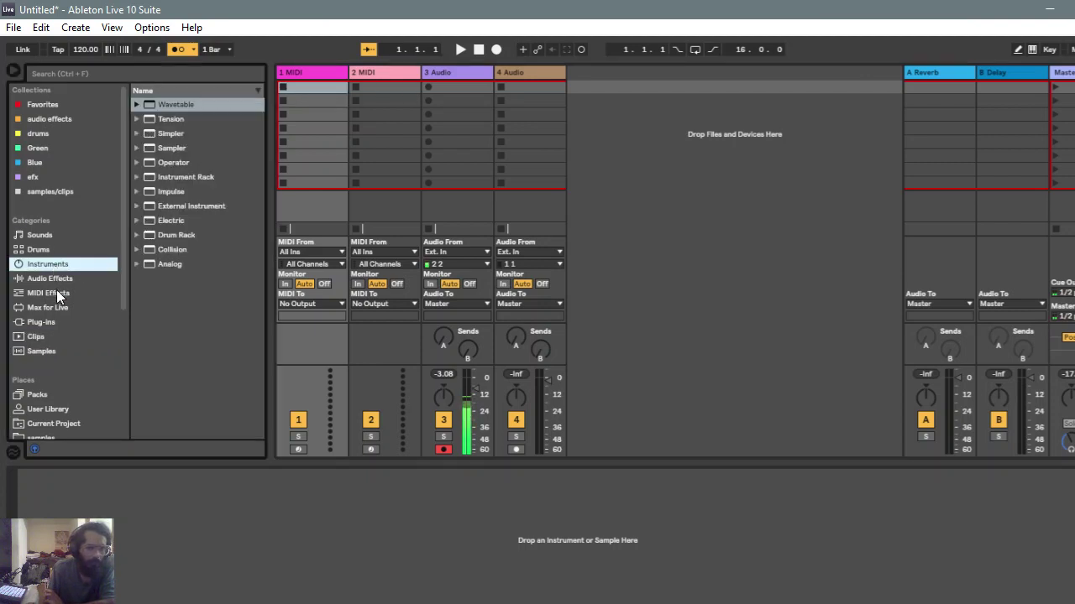
Step: Load the Analog synth onto track 1 and arm it and audio track 3 for recording
{"action": "left_click", "coordinate": [144, 266]}
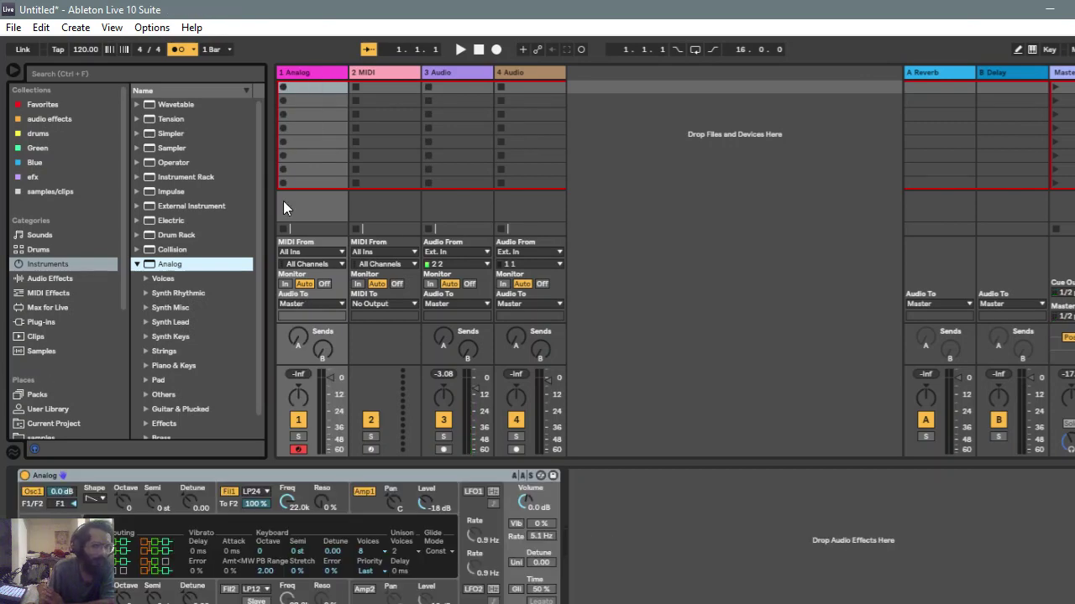
{"action": "left_click", "coordinate": [516, 450]}
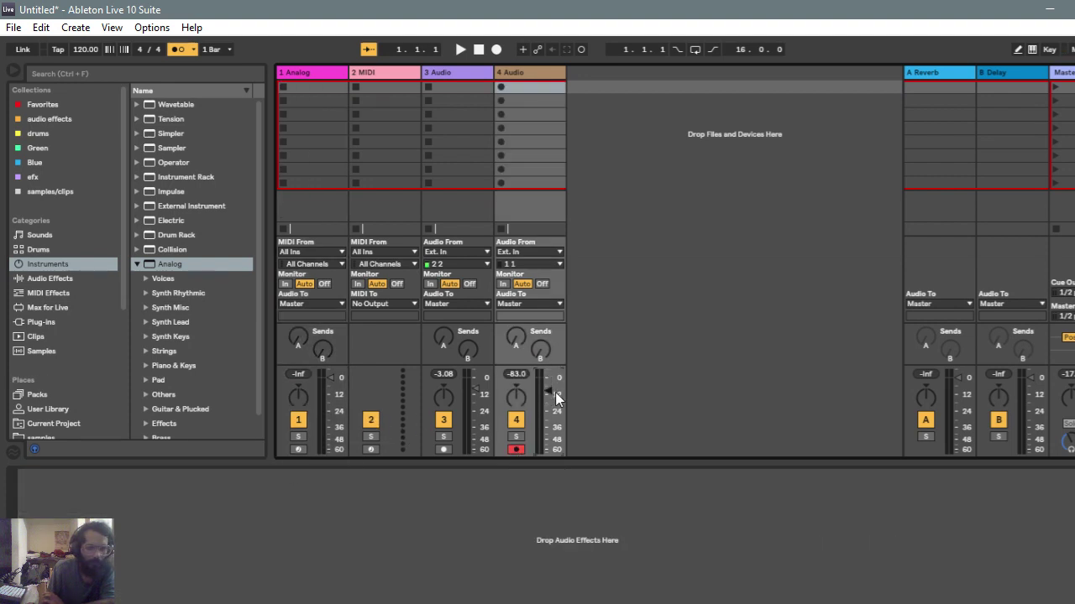
{"action": "left_click", "coordinate": [444, 450]}
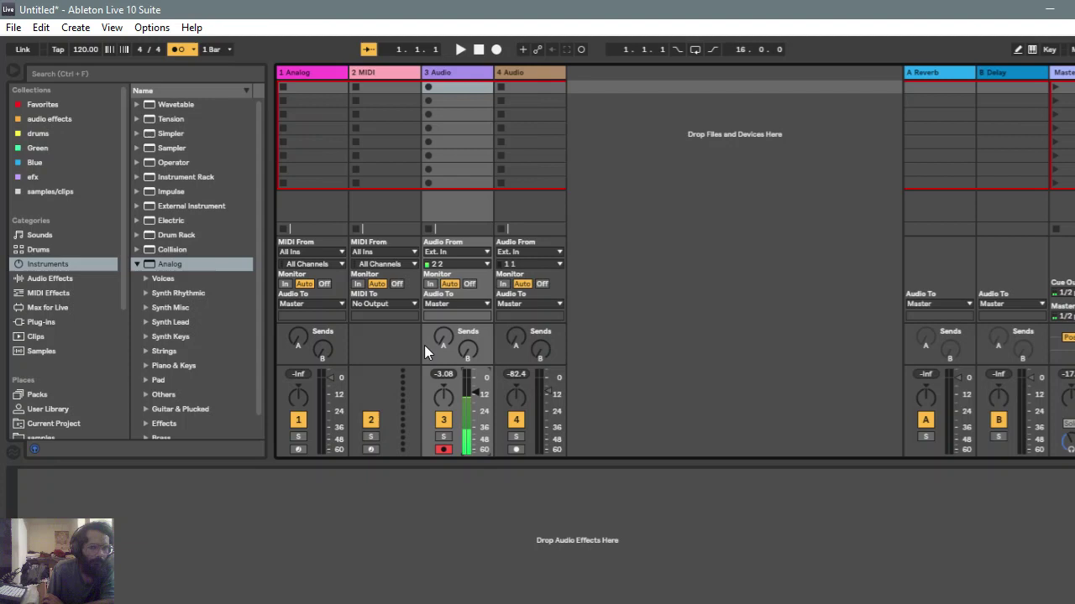
{"action": "left_click", "coordinate": [297, 74]}
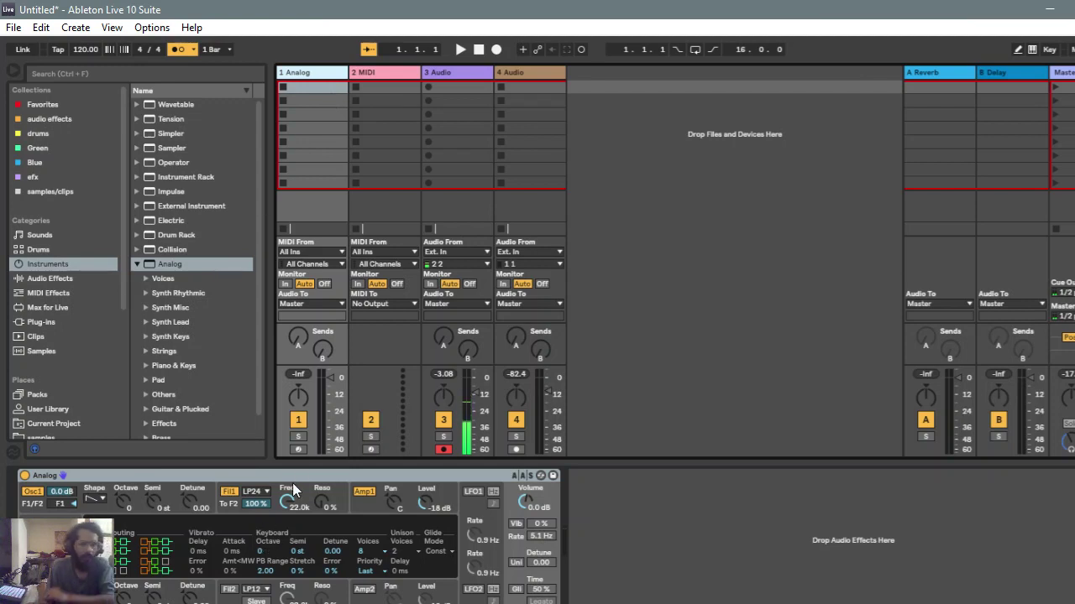
{"action": "left_click", "coordinate": [300, 449]}
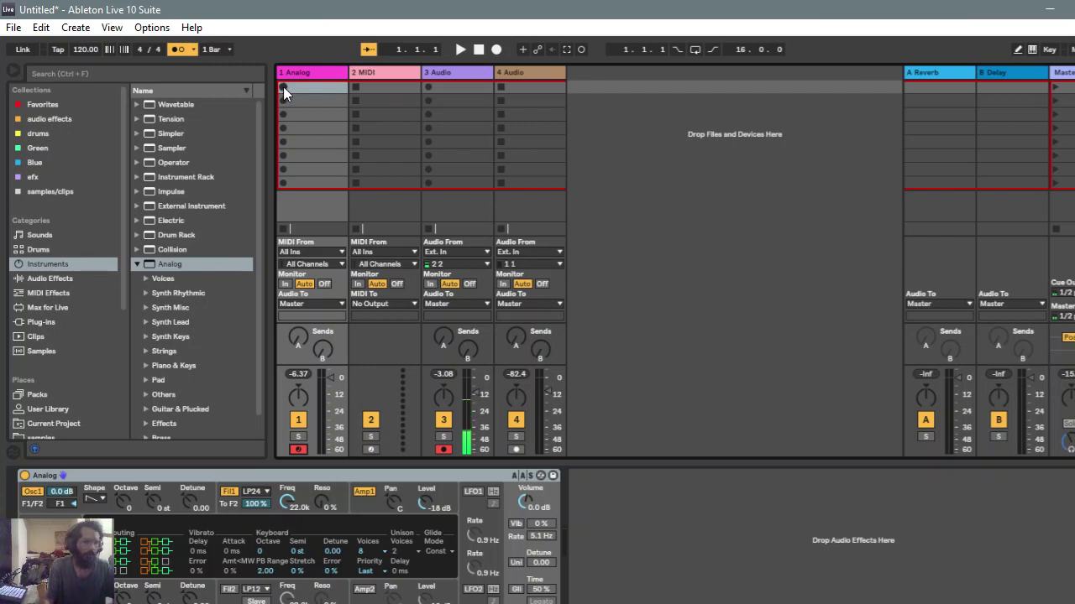
Step: Record the 1-Analog 1 clip on the Analog track, play it back, and view the Arrangement
{"action": "left_click", "coordinate": [284, 88]}
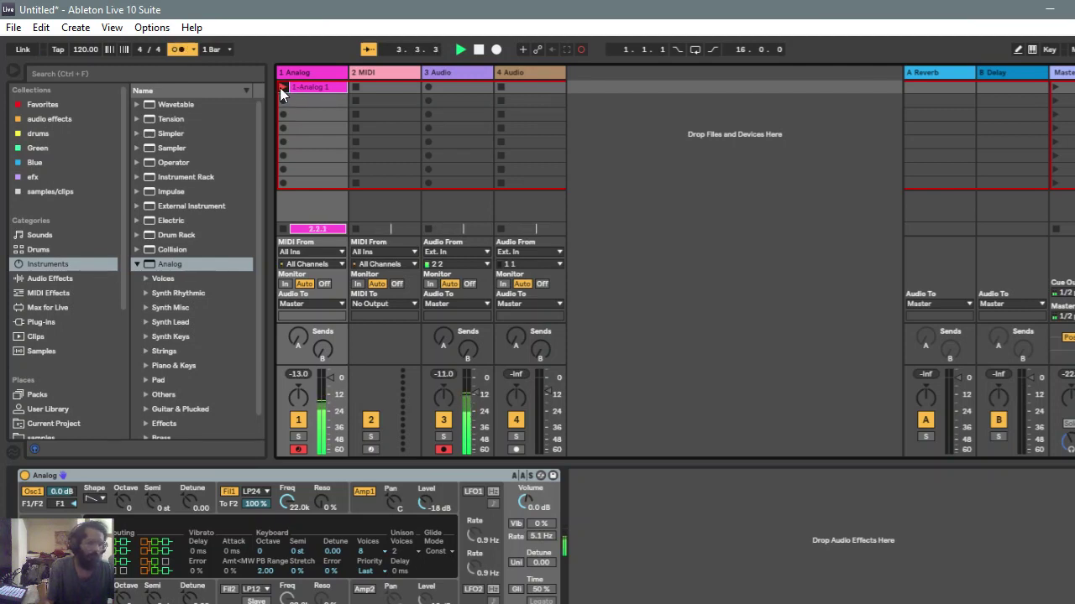
{"action": "left_click", "coordinate": [282, 89]}
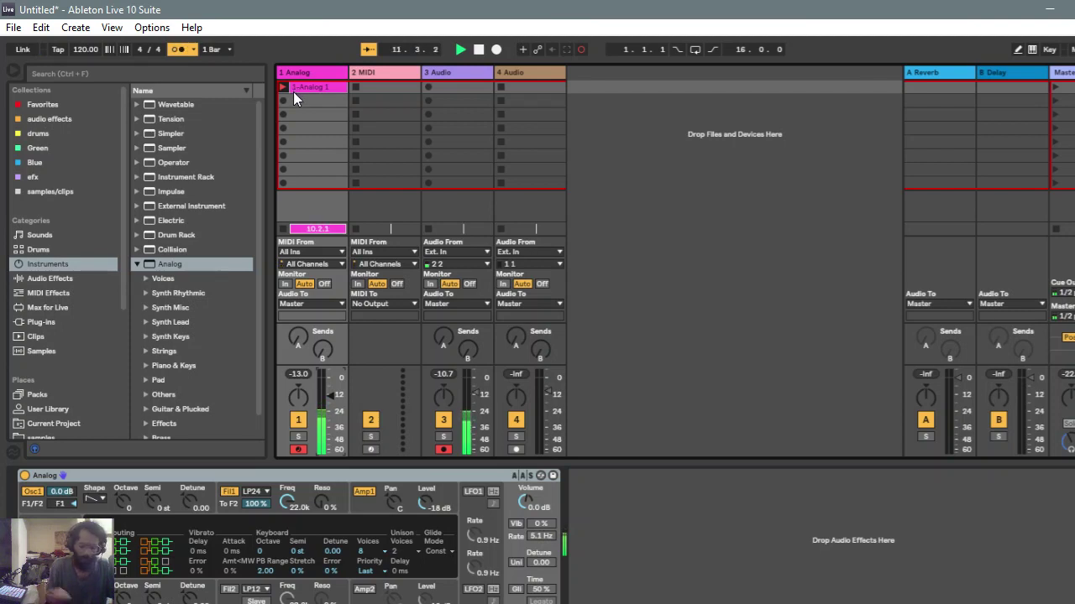
{"action": "key", "text": "space"}
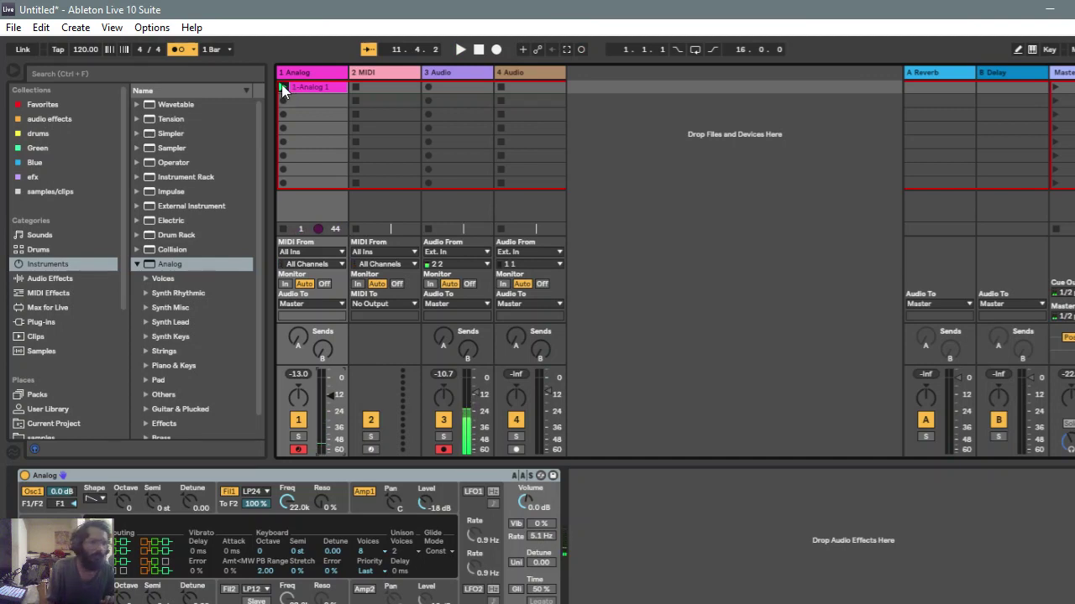
{"action": "left_click", "coordinate": [284, 89]}
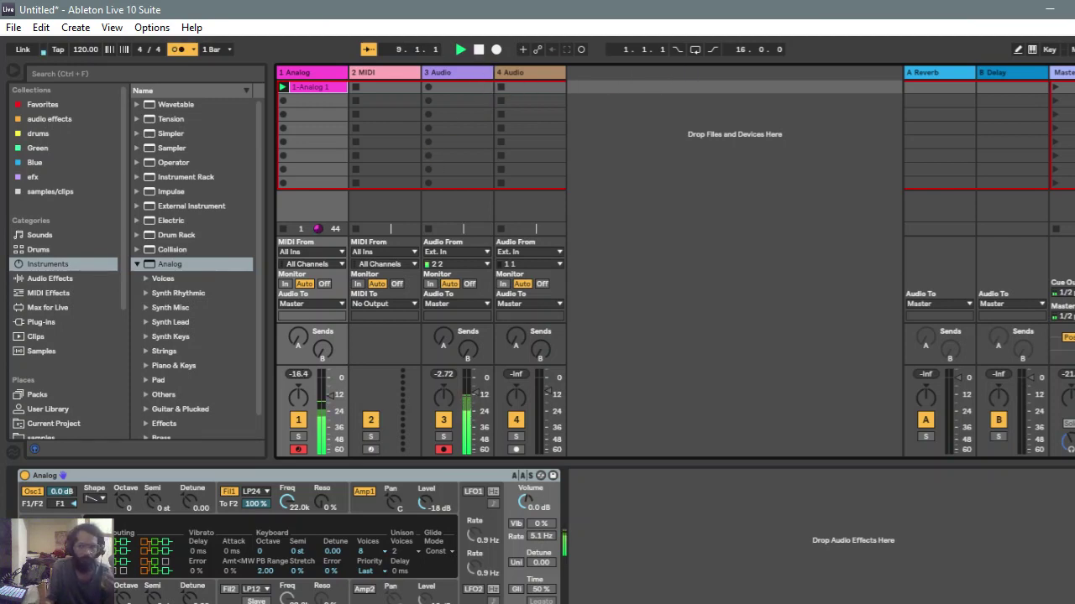
{"action": "key", "text": "Tab"}
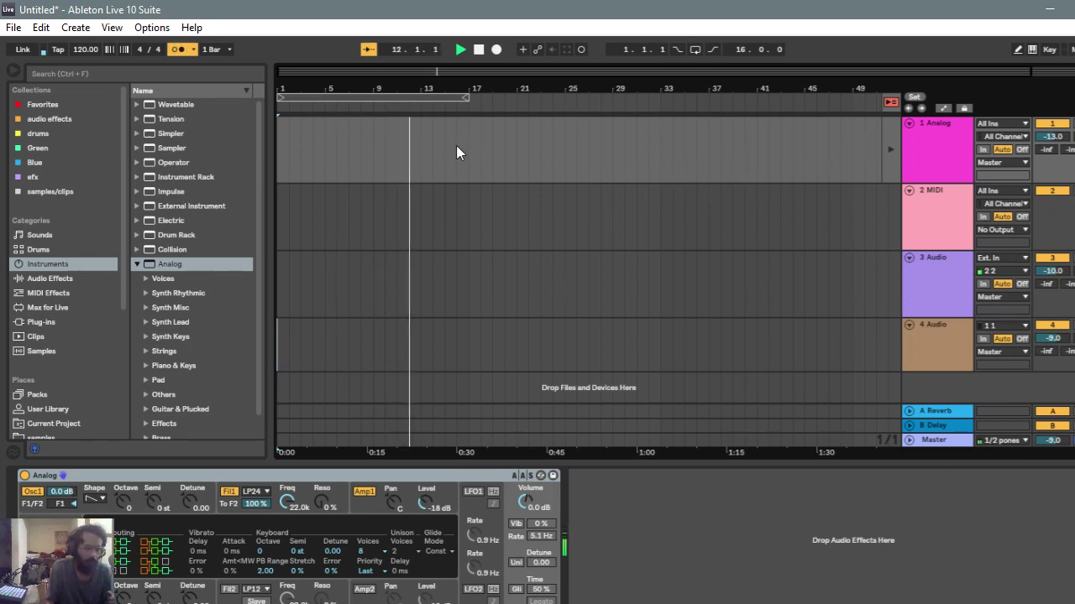
Step: Turn on looping and drop the 1-Analog 1 session clip into the arrangement at bar 1
{"action": "left_click_drag", "start_coordinate": [267, 153], "coordinate": [249, 163]}
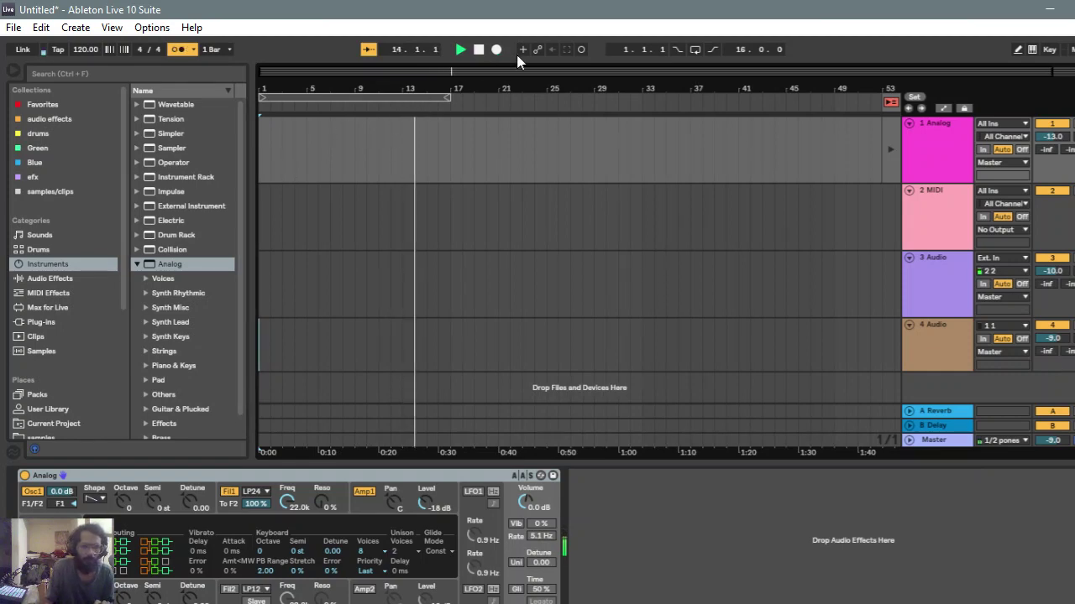
{"action": "left_click", "coordinate": [694, 49]}
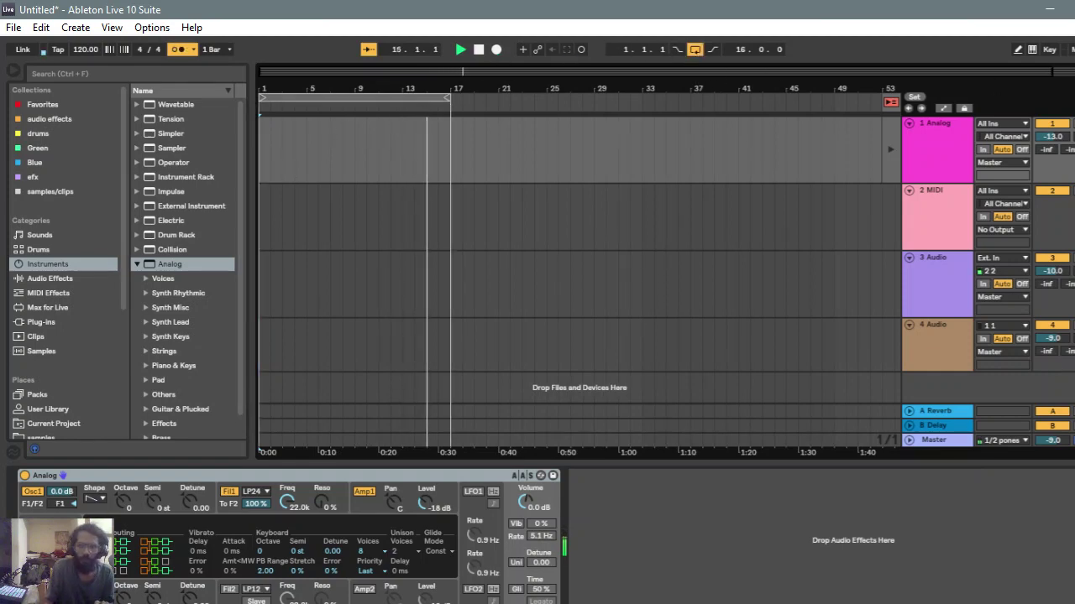
{"action": "key", "text": "Tab"}
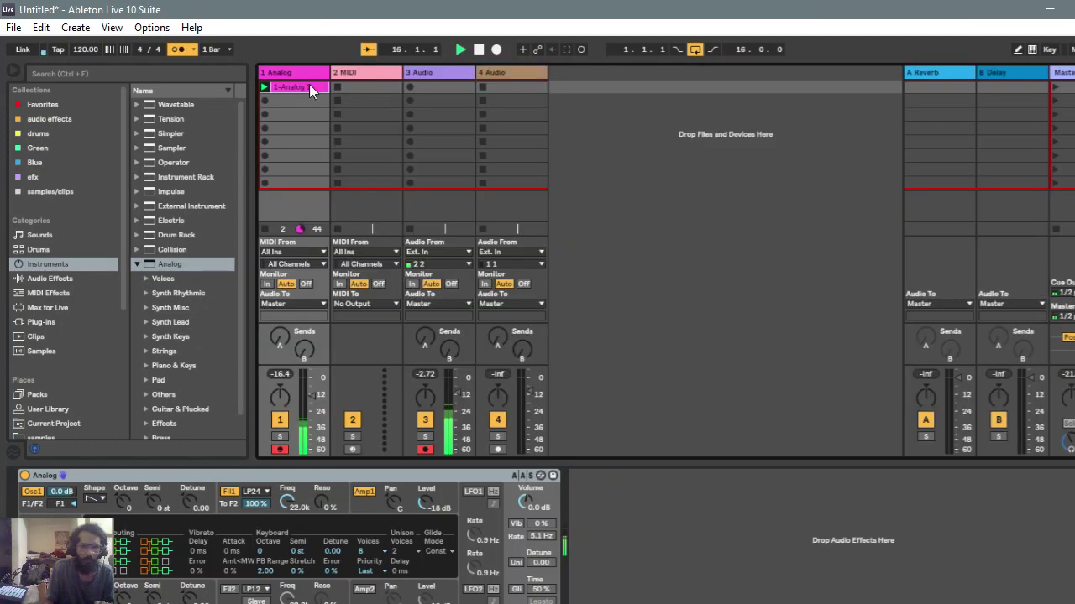
{"action": "left_click_drag", "start_coordinate": [307, 92], "coordinate": [269, 152]}
{"action": "key", "text": "Tab"}
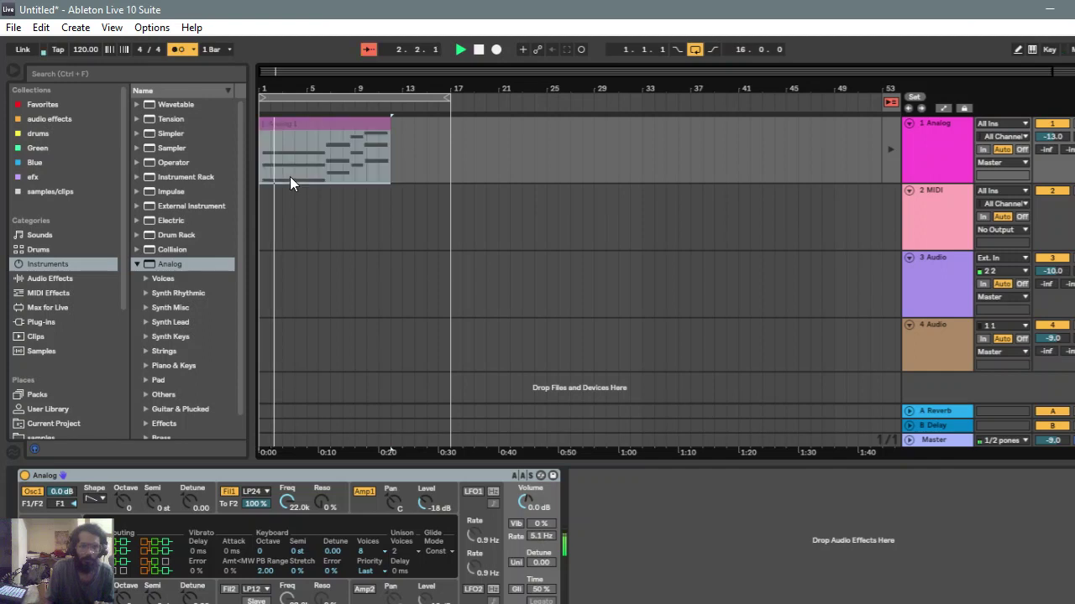
{"action": "left_click", "coordinate": [413, 134]}
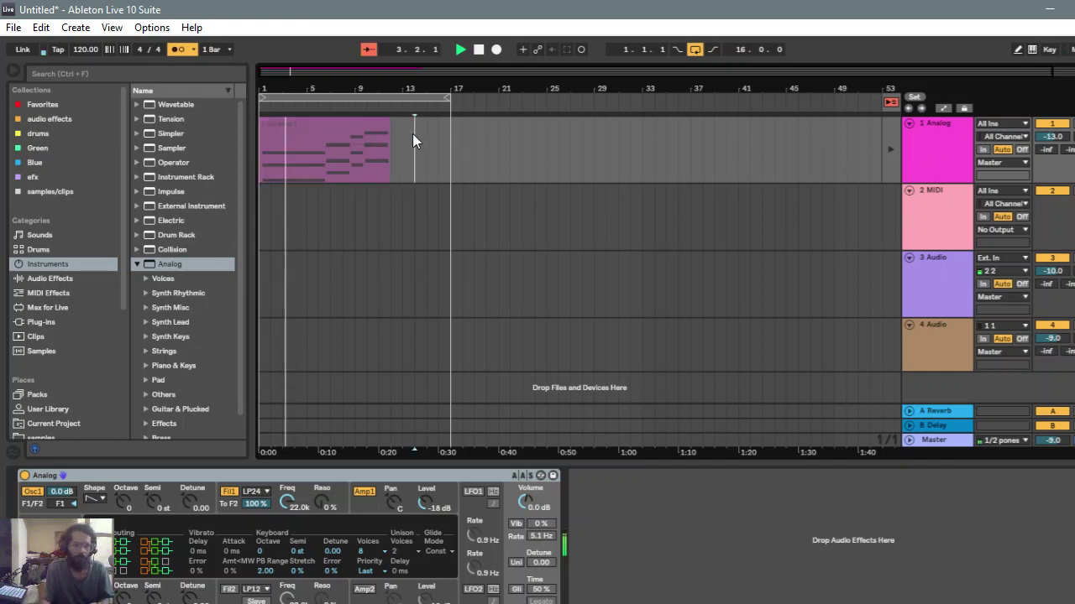
Step: Play the arrangement clip with the loop shortened to end at bar 11, zoomed in
{"action": "left_click", "coordinate": [889, 102]}
{"action": "key", "text": "space"}
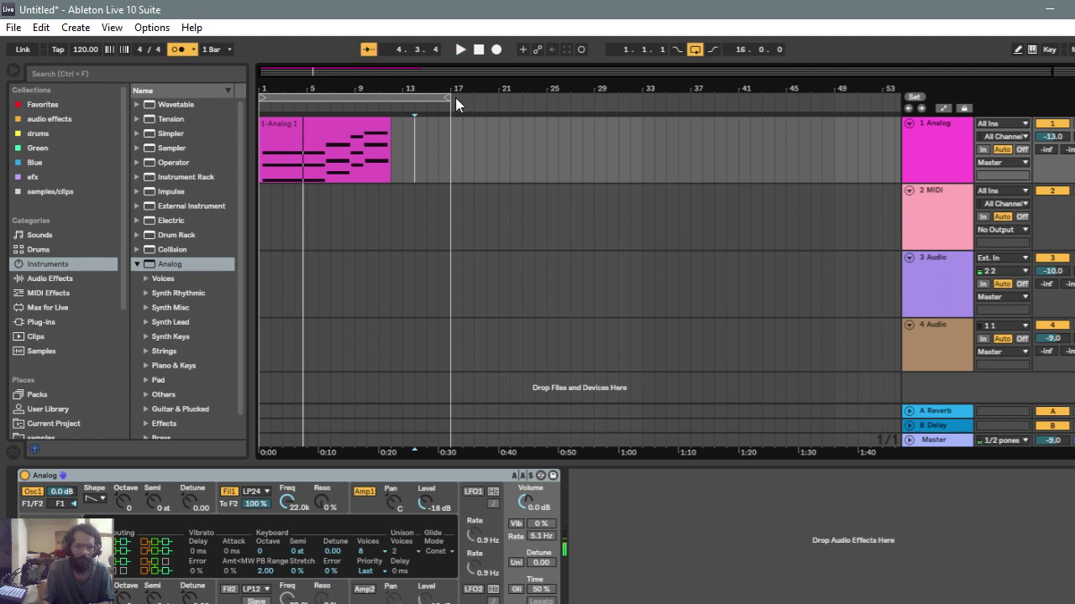
{"action": "left_click", "coordinate": [445, 99]}
{"action": "left_click_drag", "start_coordinate": [445, 99], "coordinate": [388, 99]}
{"action": "key", "text": "space"}
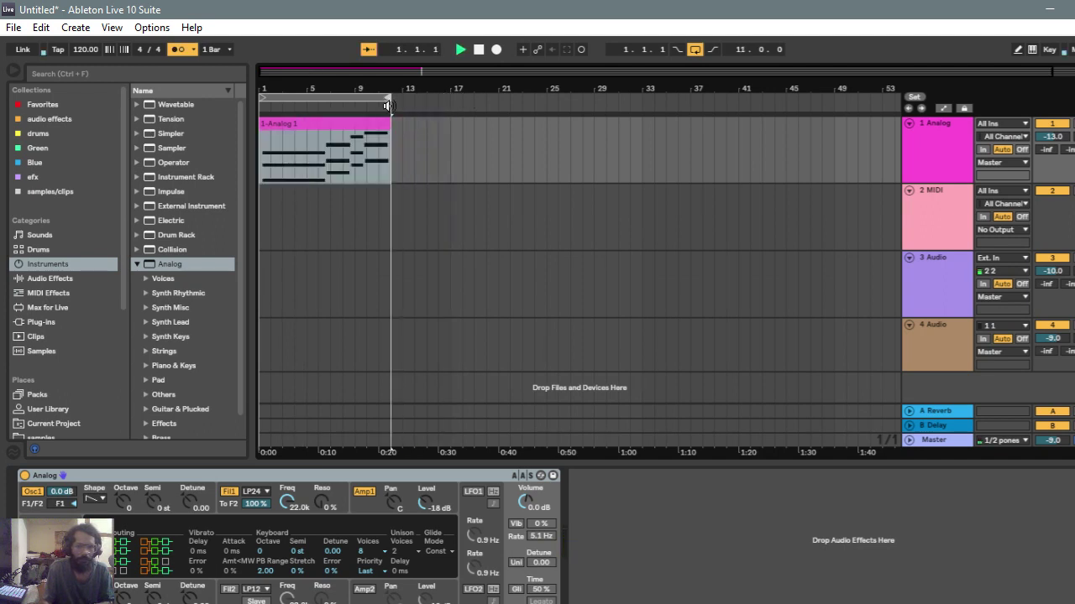
{"action": "key", "text": "plus"}
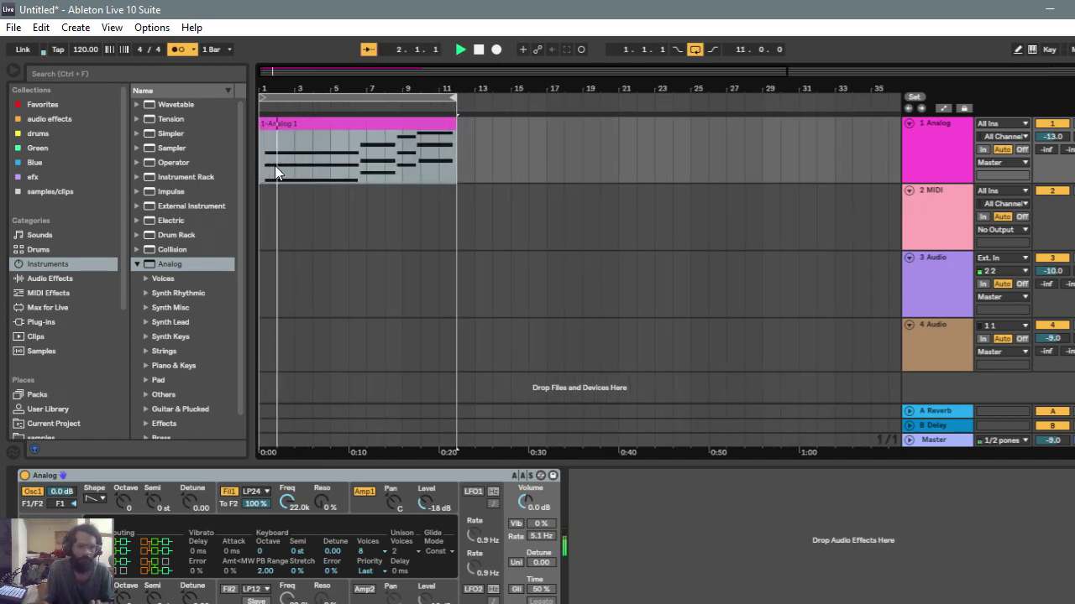
{"action": "key", "text": "plus"}
{"action": "key", "text": "plus"}
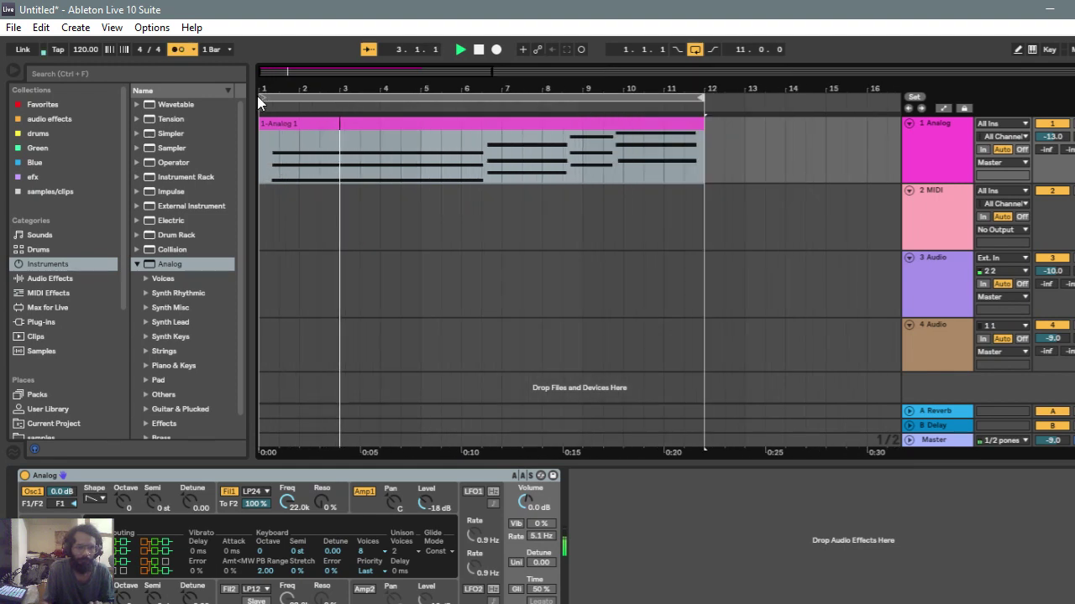
Step: In the clip's piano roll, move the three opening chord notes to start on bar 1
{"action": "double_click", "coordinate": [290, 126]}
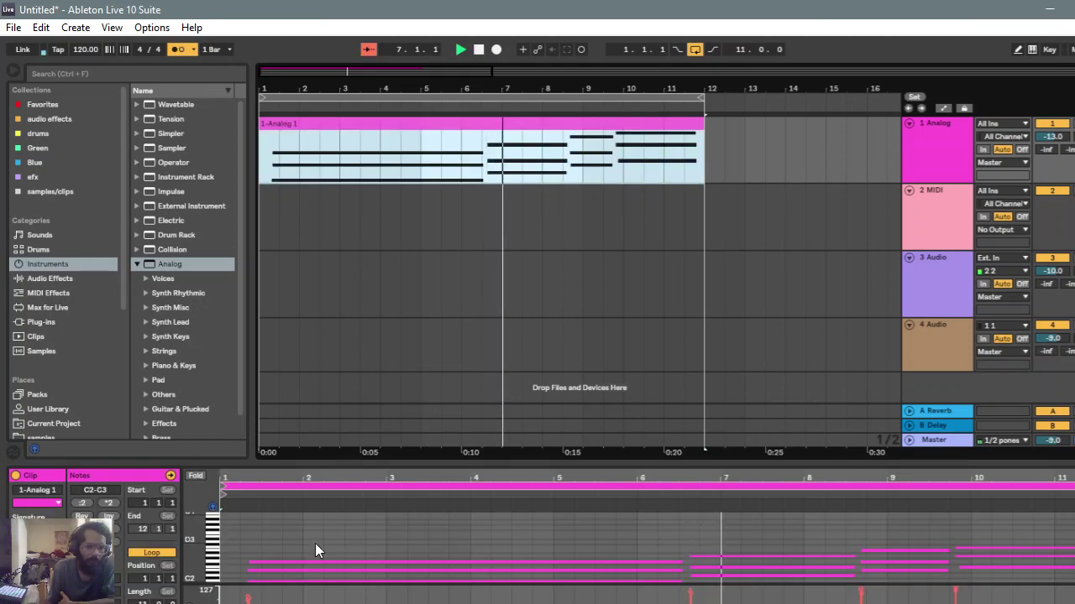
{"action": "left_click_drag", "start_coordinate": [324, 466], "coordinate": [338, 320]}
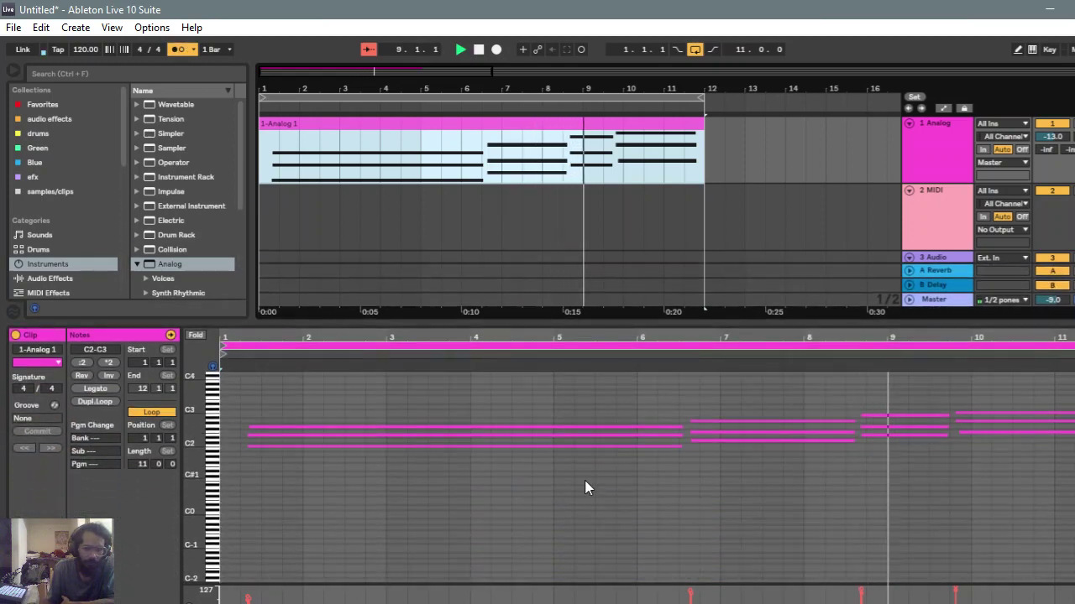
{"action": "left_click_drag", "start_coordinate": [280, 403], "coordinate": [286, 458]}
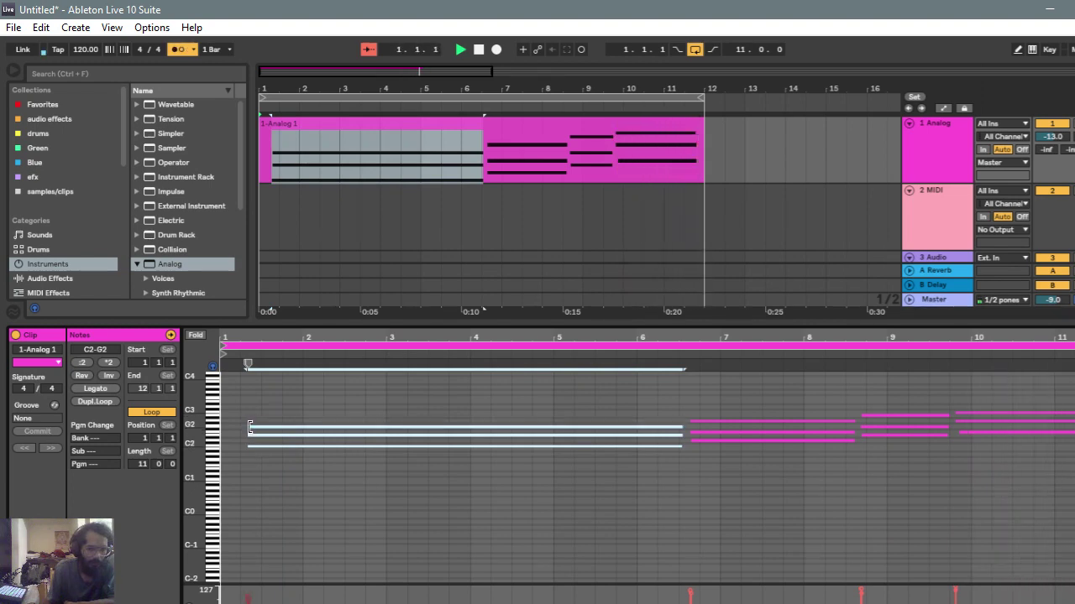
{"action": "left_click_drag", "start_coordinate": [250, 428], "coordinate": [222, 436]}
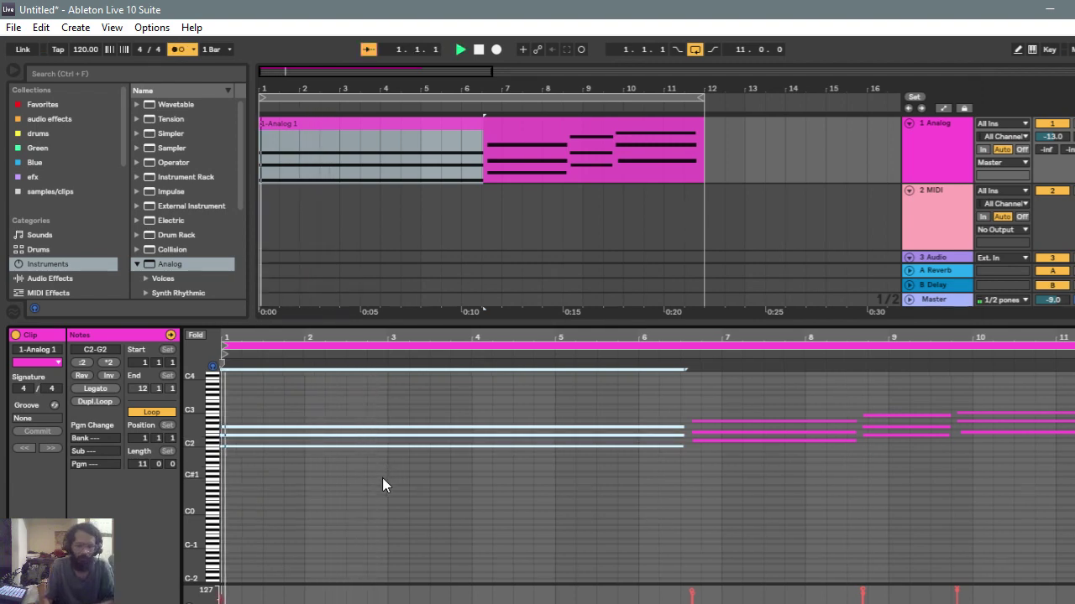
Step: Check the E2 and C2 notes during playback, then shrink the editor to show the Analog device
{"action": "scroll", "coordinate": [233, 457], "scroll_direction": "up", "scroll_amount": 2}
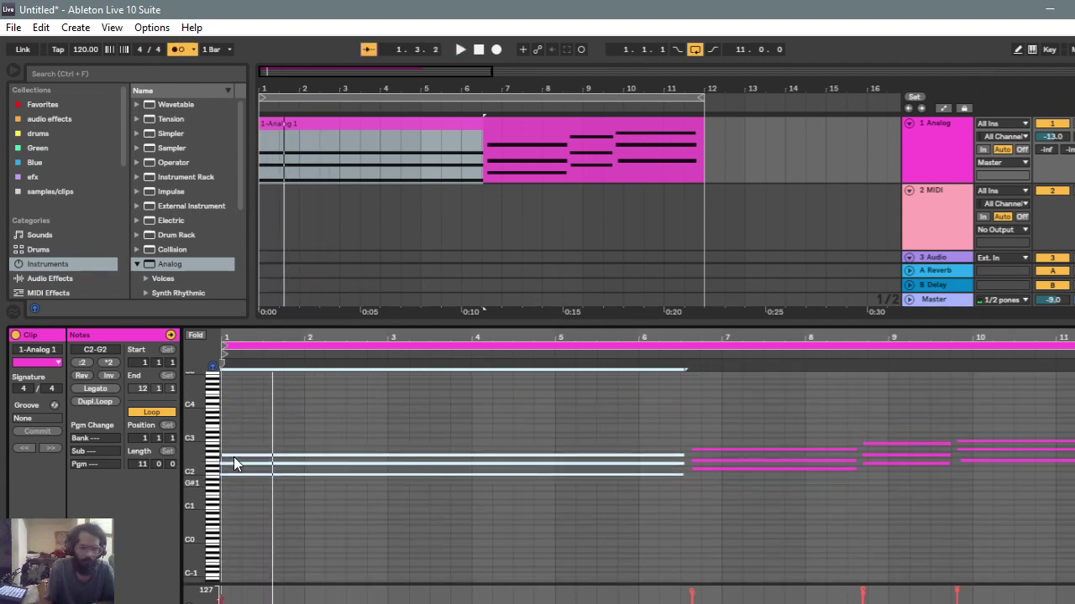
{"action": "key", "text": "ctrl+a"}
{"action": "key", "text": "plus"}
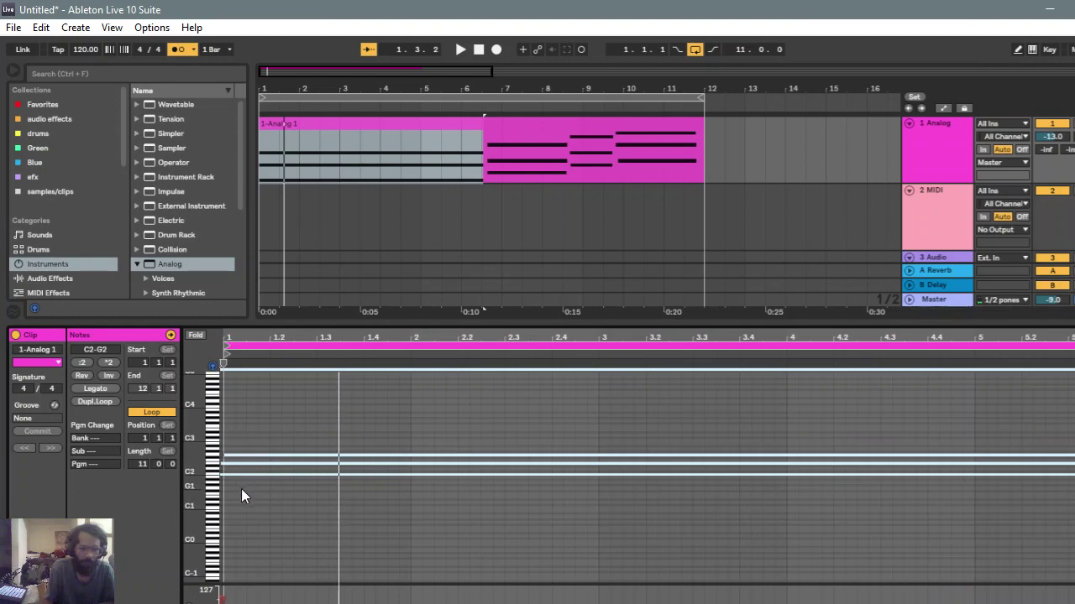
{"action": "left_click", "coordinate": [233, 445]}
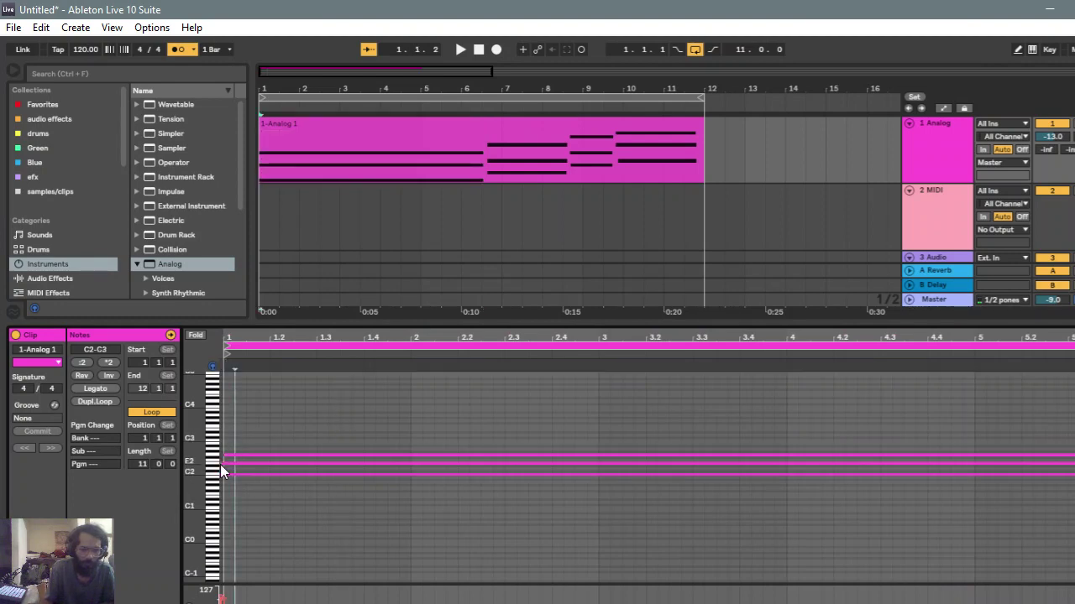
{"action": "left_click", "coordinate": [220, 464]}
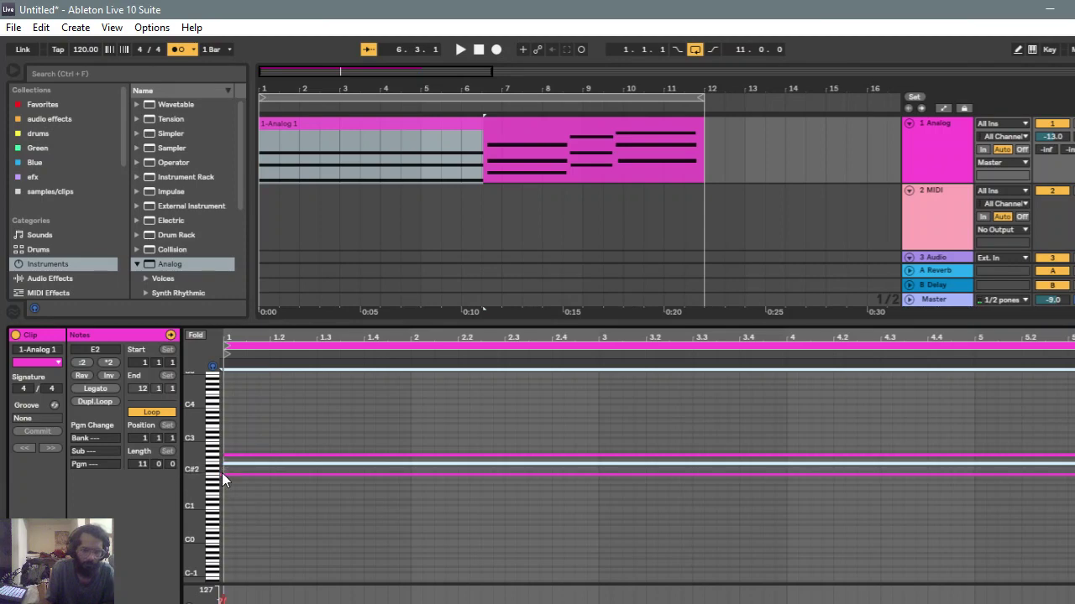
{"action": "left_click", "coordinate": [222, 473]}
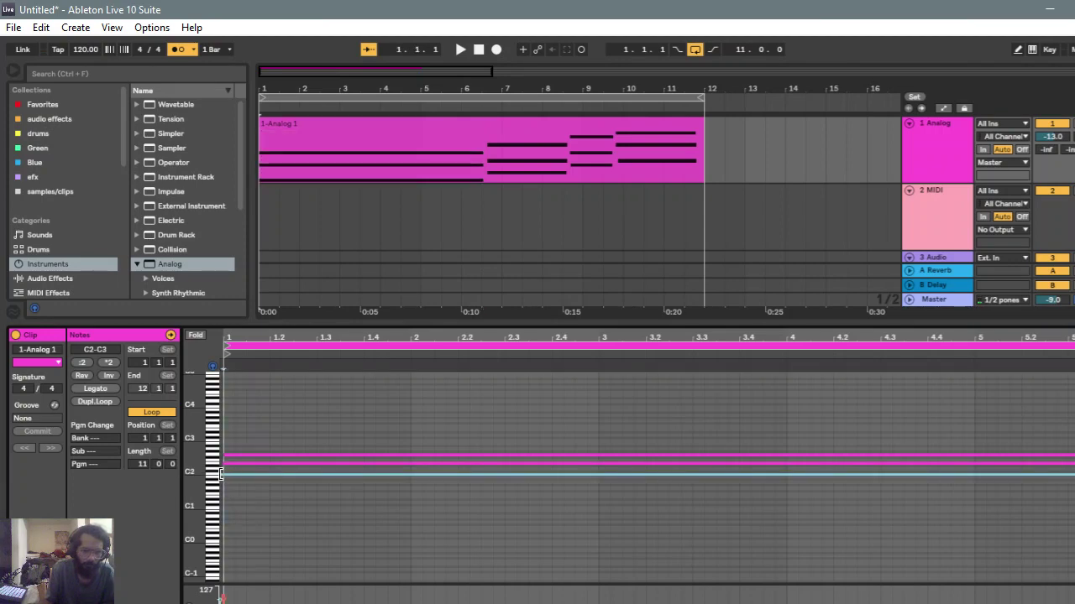
{"action": "left_click", "coordinate": [223, 474]}
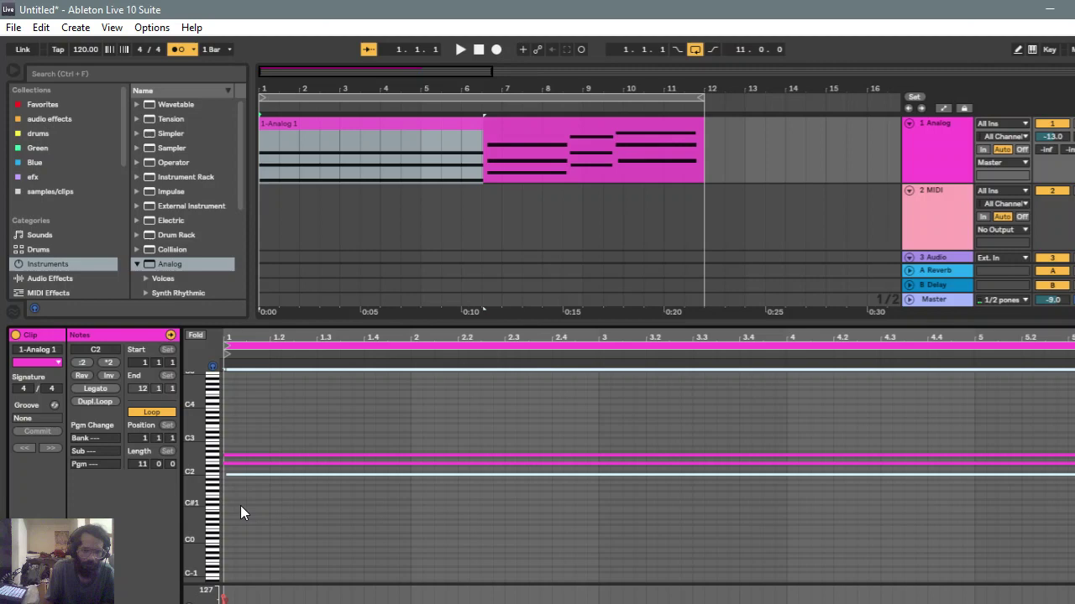
{"action": "left_click", "coordinate": [274, 450]}
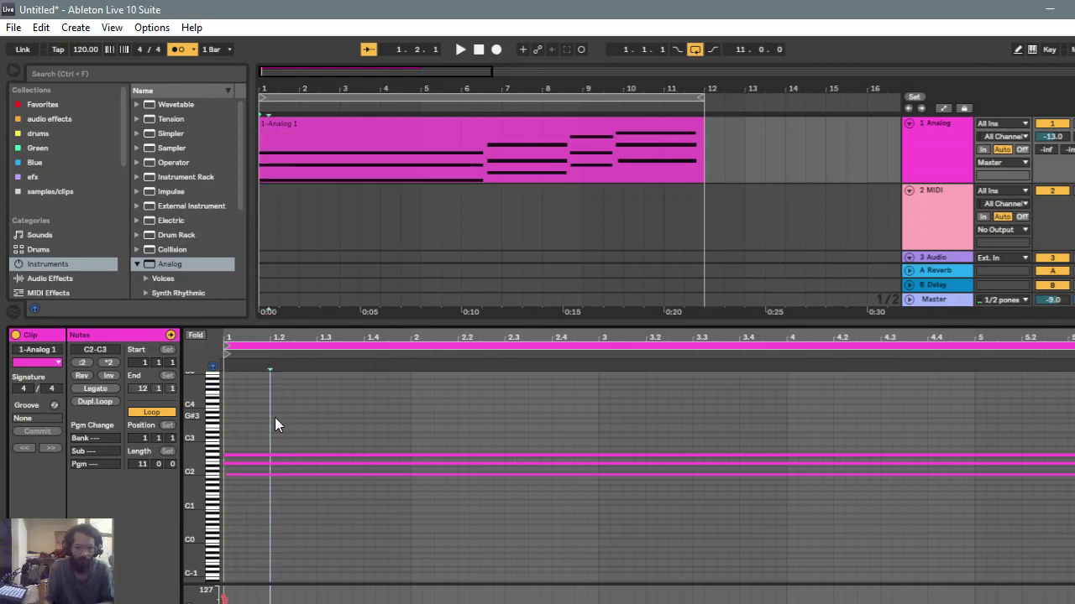
{"action": "key", "text": "space"}
{"action": "scroll", "coordinate": [219, 482], "scroll_direction": "up", "scroll_amount": 2}
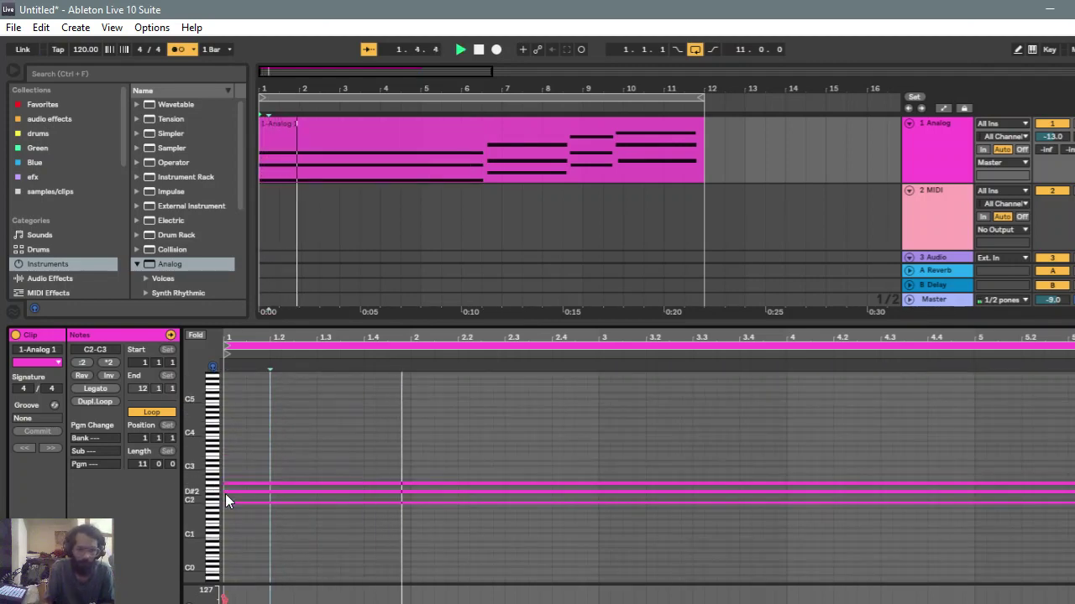
{"action": "left_click", "coordinate": [225, 491]}
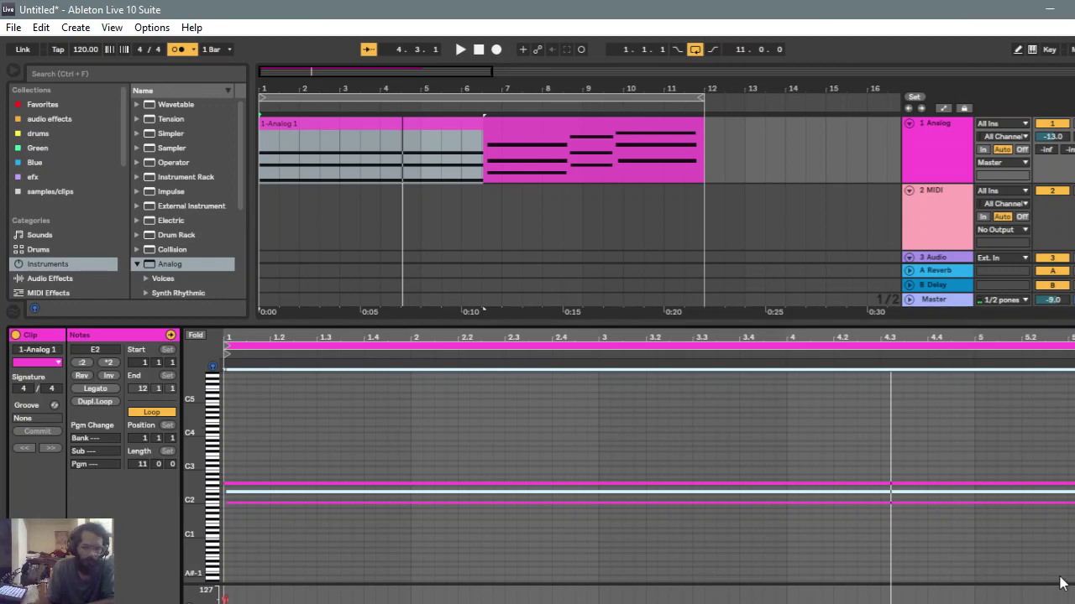
{"action": "left_click_drag", "start_coordinate": [484, 309], "coordinate": [483, 451]}
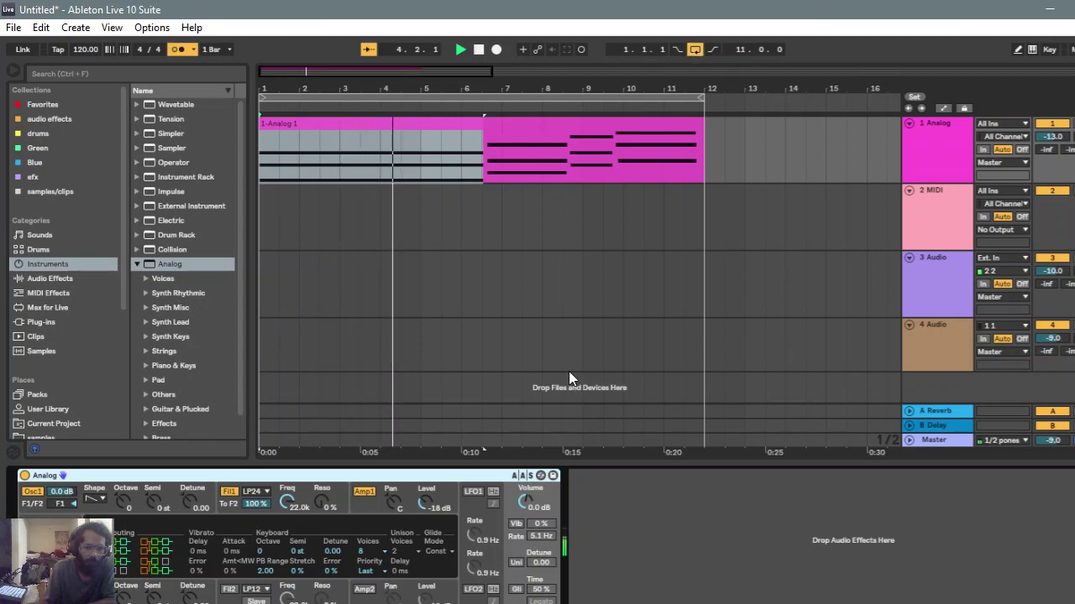
Step: Try Analog's filter cutoff settings, ending at 2.5k, and switch the synth to mono
{"action": "left_click_drag", "start_coordinate": [284, 501], "coordinate": [285, 566]}
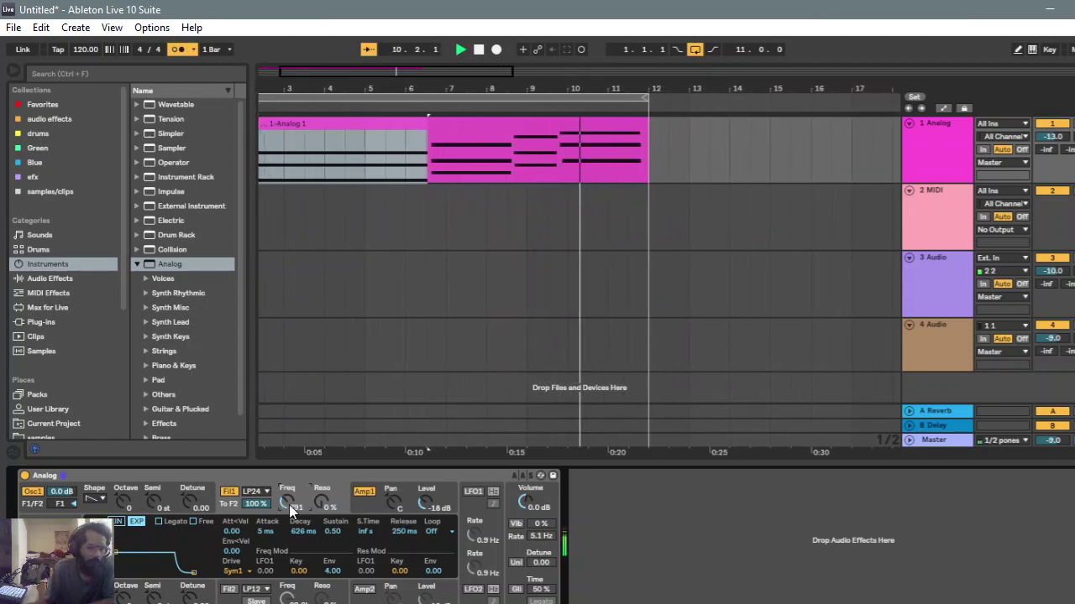
{"action": "left_click", "coordinate": [477, 522]}
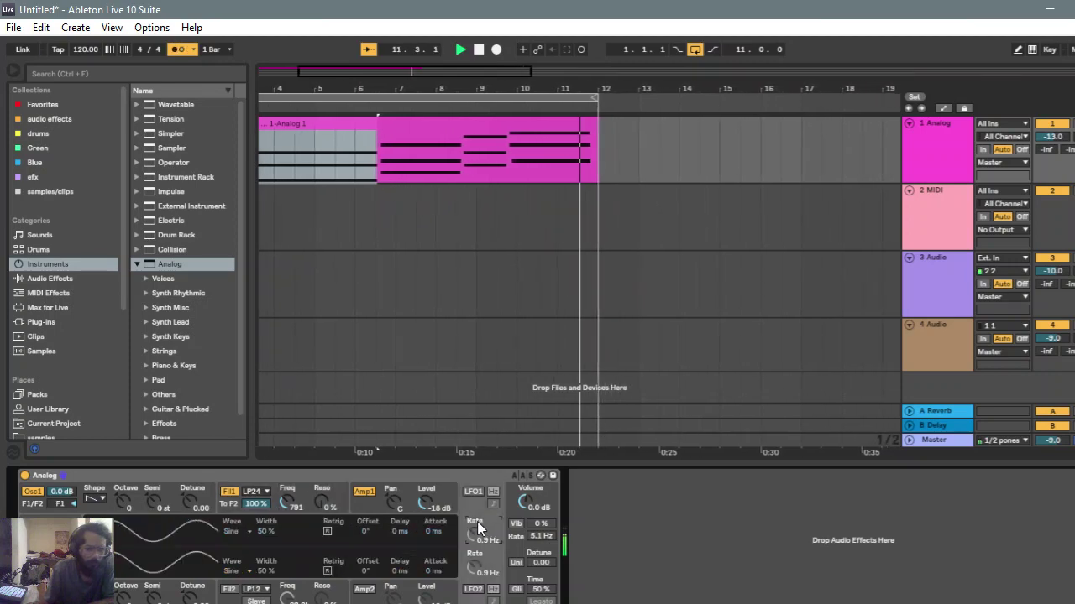
{"action": "left_click", "coordinate": [516, 562]}
{"action": "left_click", "coordinate": [365, 550]}
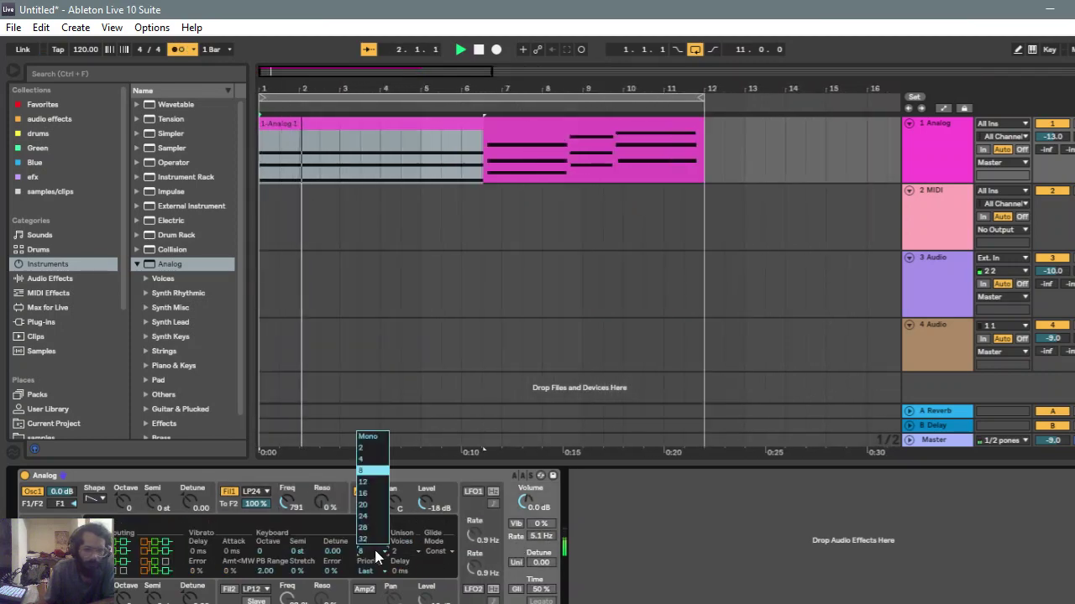
{"action": "left_click", "coordinate": [361, 438]}
{"action": "left_click_drag", "start_coordinate": [283, 495], "coordinate": [283, 485]}
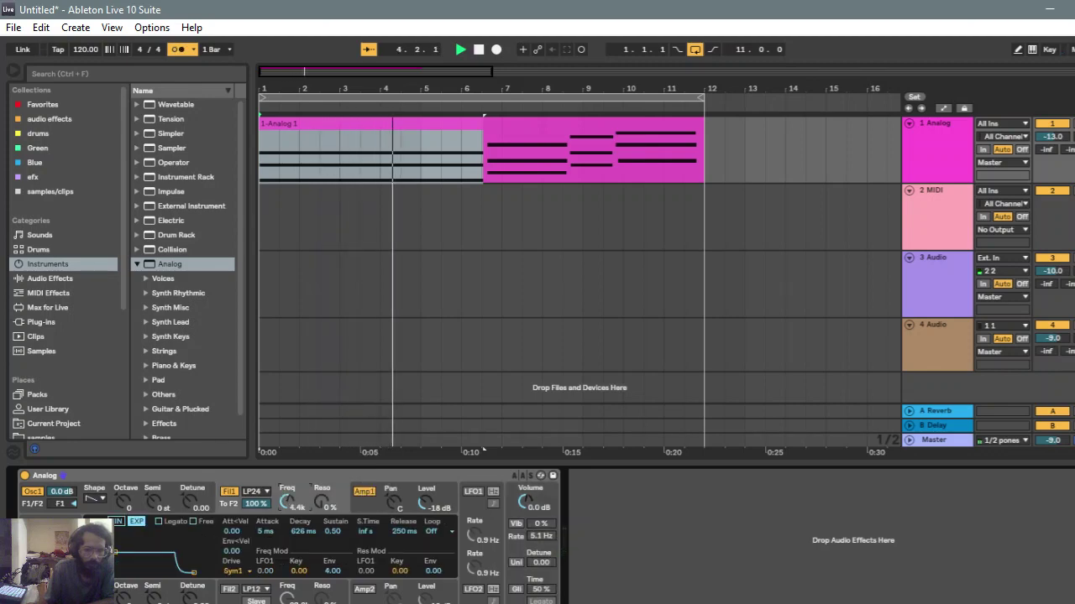
{"action": "left_click_drag", "start_coordinate": [287, 501], "coordinate": [286, 507]}
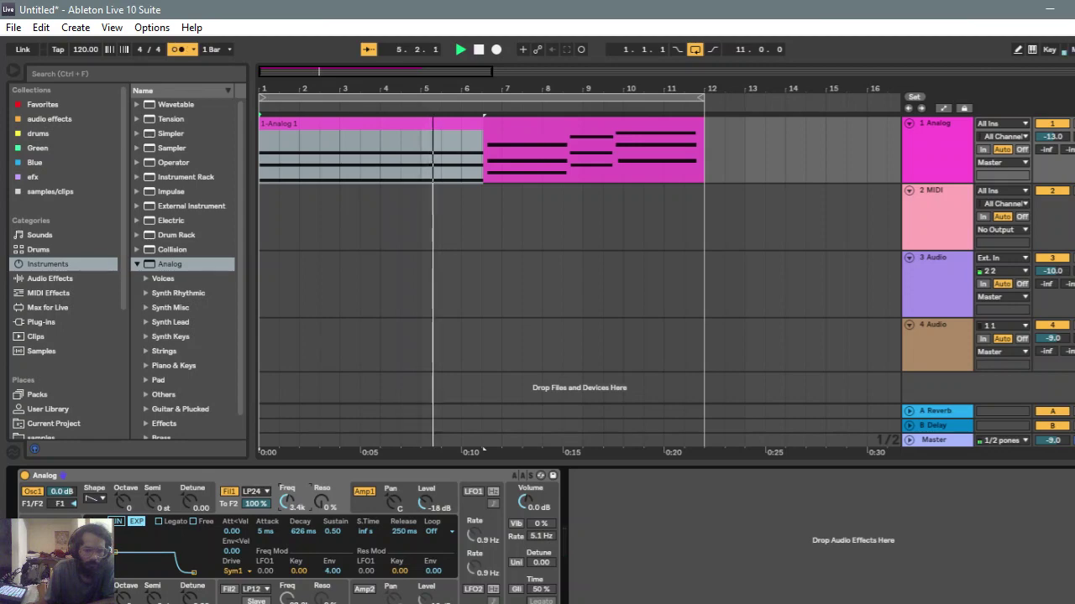
Step: Set Analog to 8 voices and undo the trial filter routing changes
{"action": "left_click", "coordinate": [515, 540]}
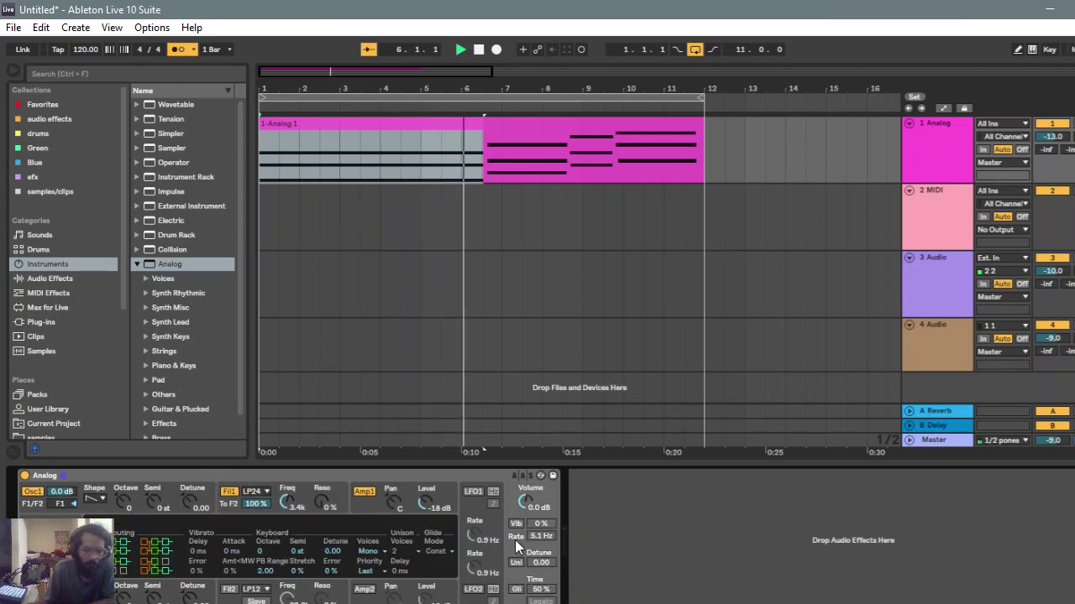
{"action": "left_click", "coordinate": [356, 551]}
{"action": "left_click", "coordinate": [362, 451]}
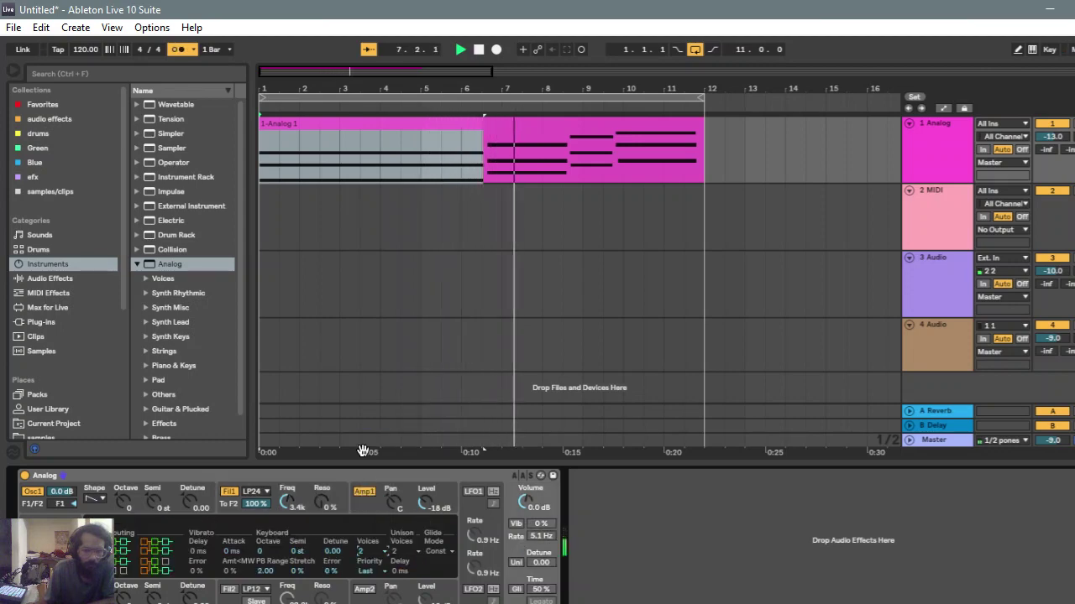
{"action": "left_click", "coordinate": [361, 551]}
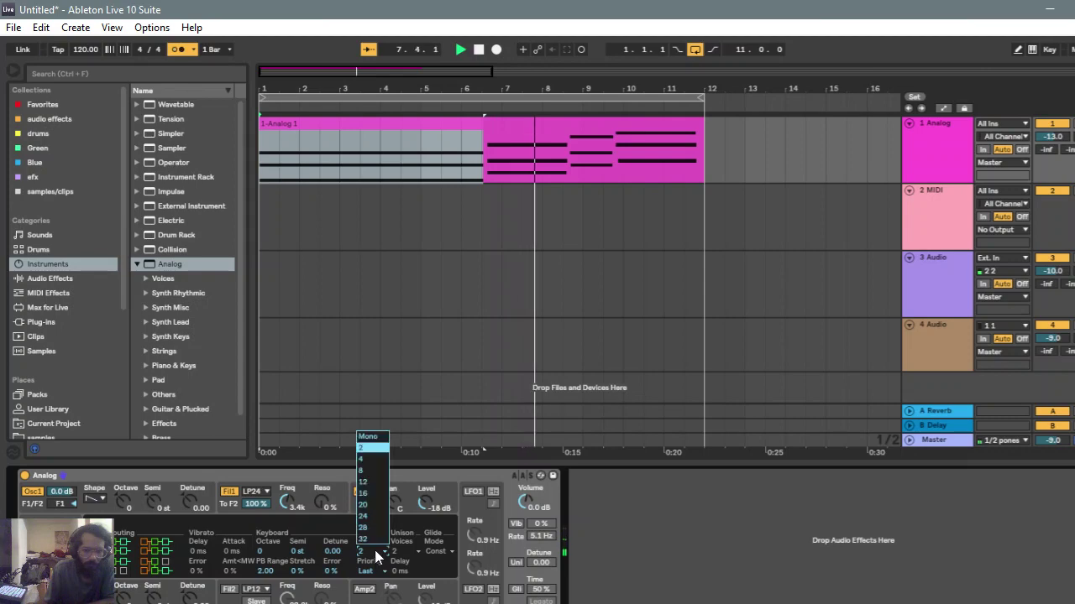
{"action": "left_click", "coordinate": [368, 474]}
{"action": "left_click_drag", "start_coordinate": [256, 503], "coordinate": [120, 551]}
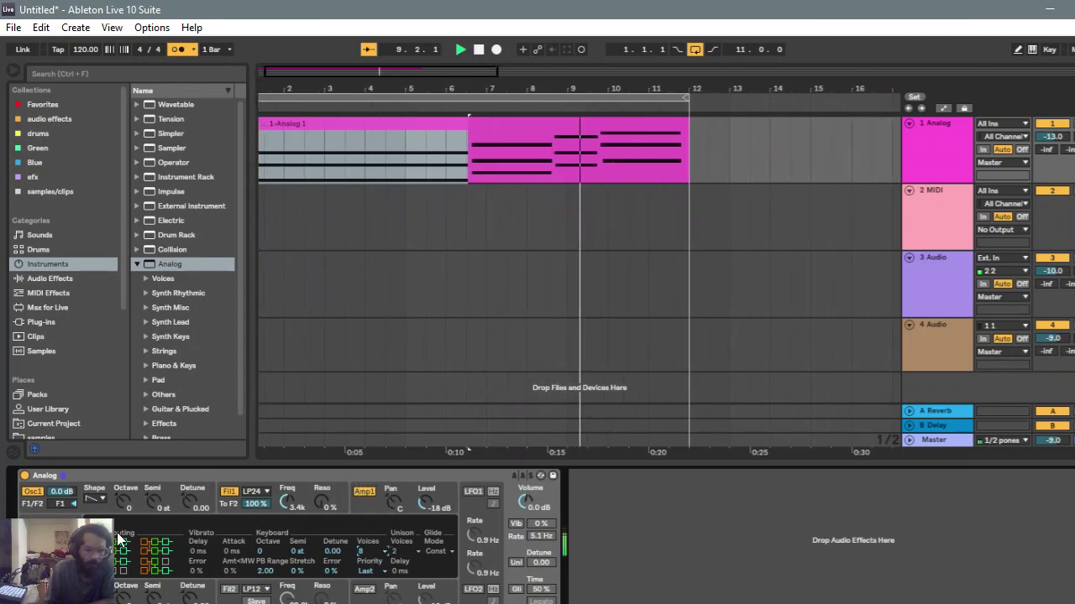
{"action": "left_click", "coordinate": [120, 552]}
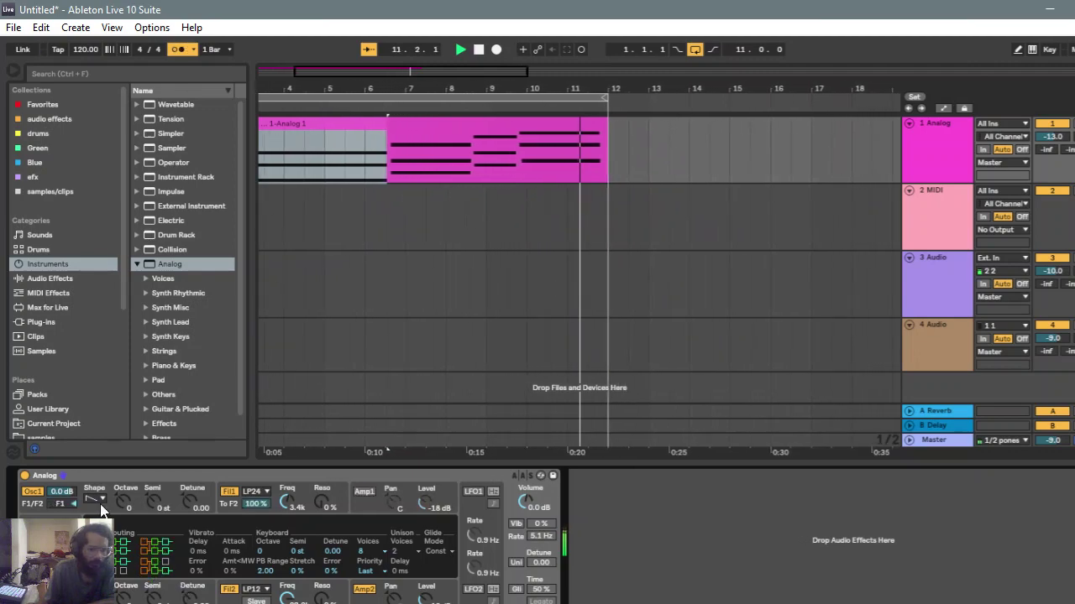
{"action": "key", "text": "ctrl+z"}
{"action": "key", "text": "ctrl+z"}
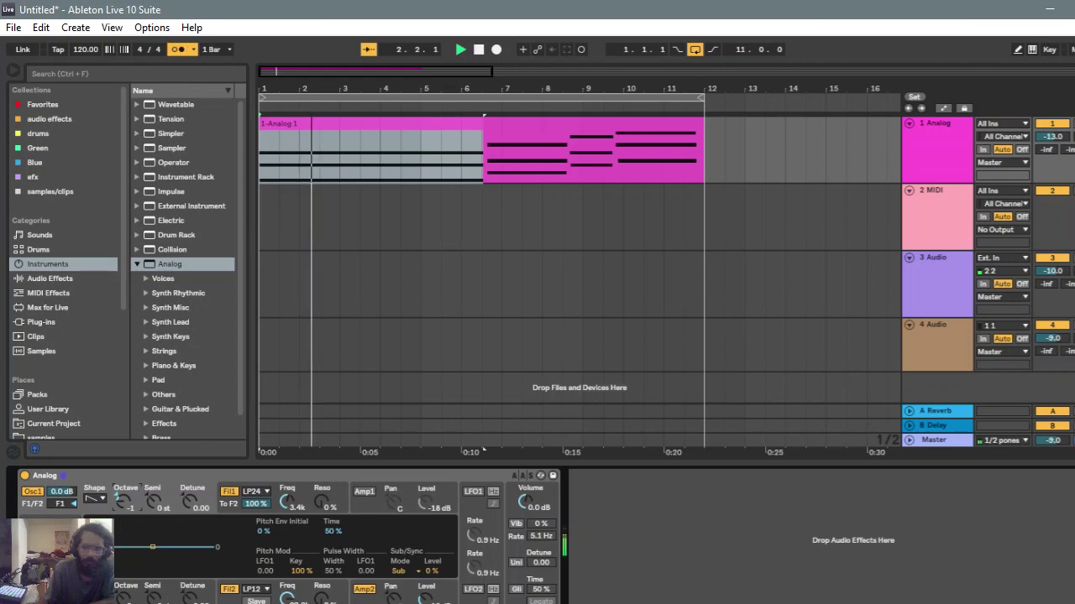
Step: Raise track 1 to -4.5 dB, make Osc1 a pulse wave, and lower filter cutoff and resonance
{"action": "left_click_drag", "start_coordinate": [1056, 144], "coordinate": [1056, 131]}
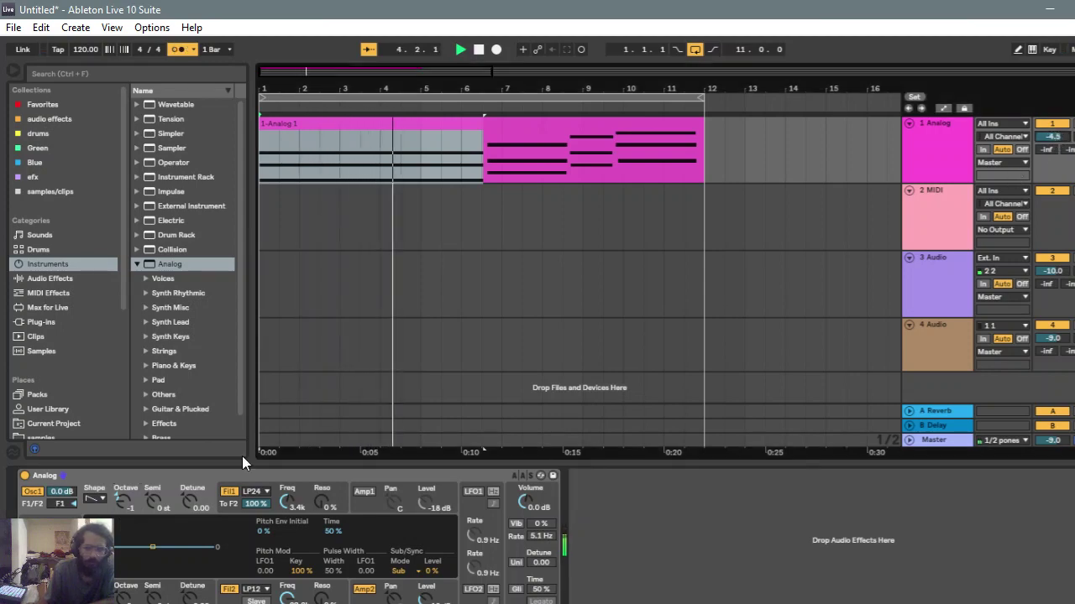
{"action": "left_click_drag", "start_coordinate": [286, 504], "coordinate": [285, 525]}
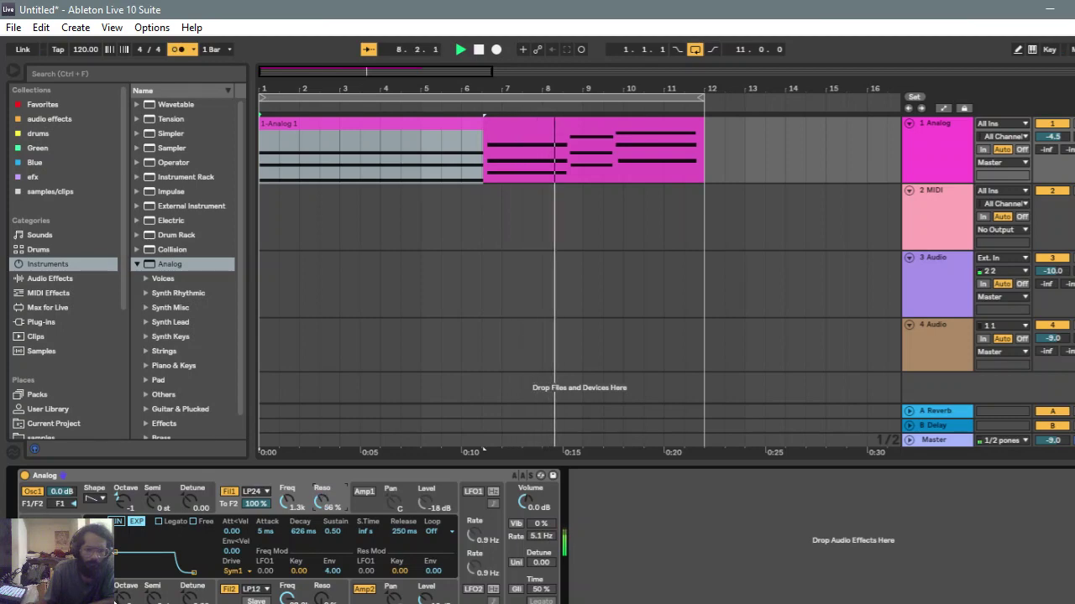
{"action": "left_click", "coordinate": [133, 601]}
{"action": "left_click_drag", "start_coordinate": [103, 502], "coordinate": [103, 495]}
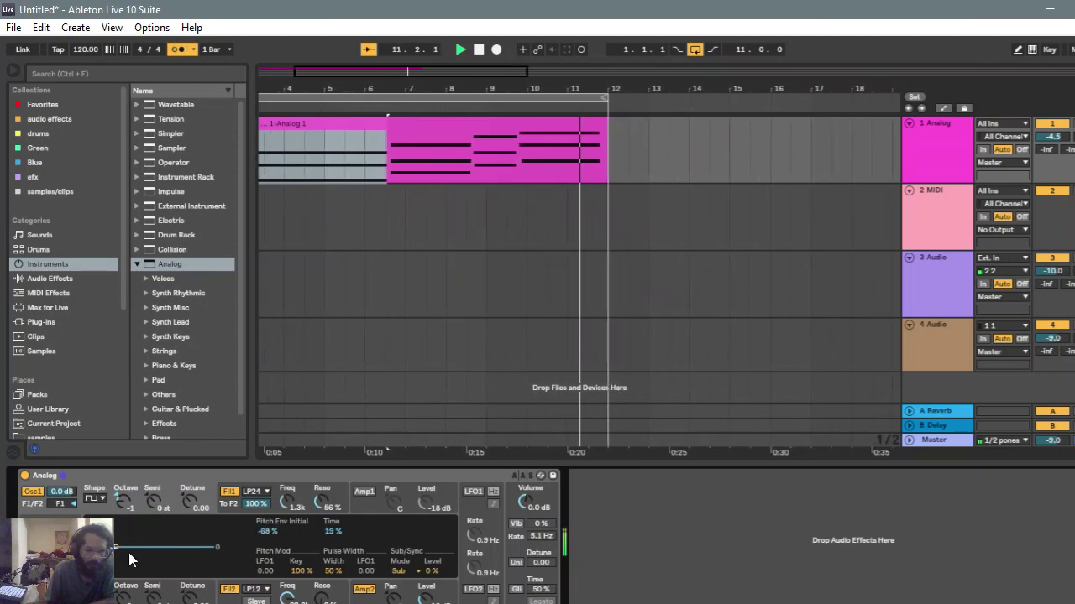
{"action": "left_click_drag", "start_coordinate": [317, 503], "coordinate": [318, 519]}
{"action": "left_click_drag", "start_coordinate": [367, 452], "coordinate": [483, 452]}
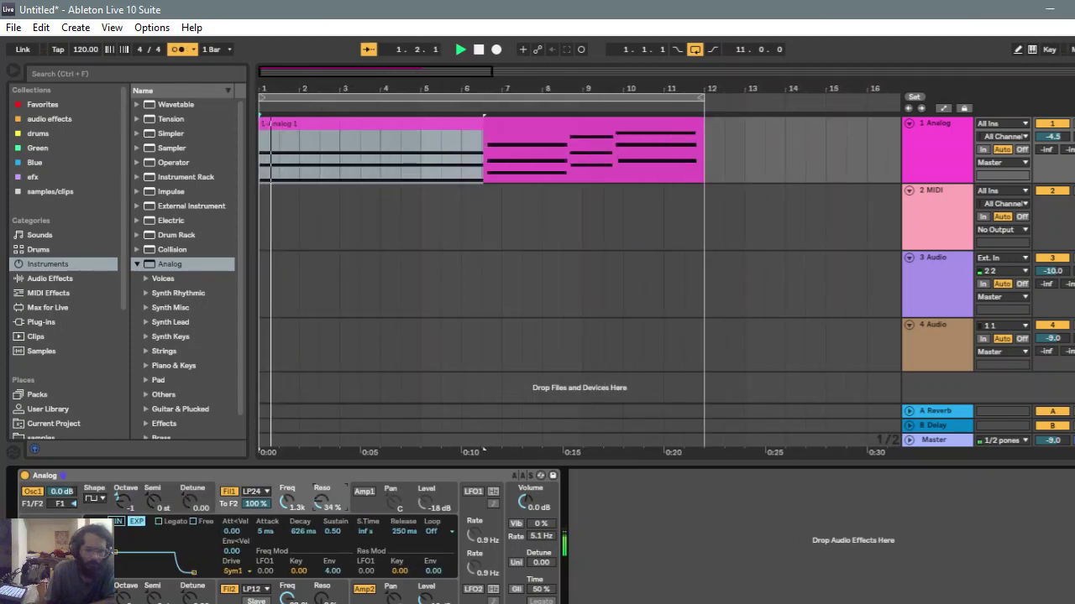
Step: Enable LFO1 as a 4.0 Hz square wave and drop filter 1 cutoff to 819 Hz
{"action": "left_click", "coordinate": [359, 493]}
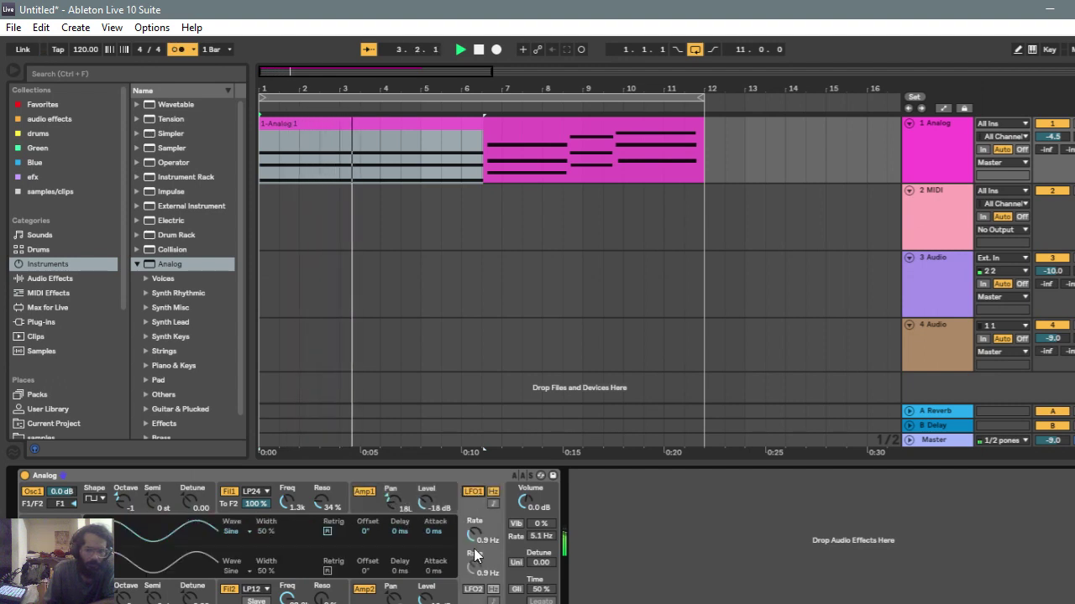
{"action": "mouse_move", "coordinate": [474, 542]}
{"action": "left_mouse_down"}
{"action": "mouse_move", "coordinate": [474, 566]}
{"action": "mouse_move", "coordinate": [473, 534]}
{"action": "left_mouse_up"}
{"action": "left_click", "coordinate": [232, 532]}
{"action": "left_click", "coordinate": [231, 566]}
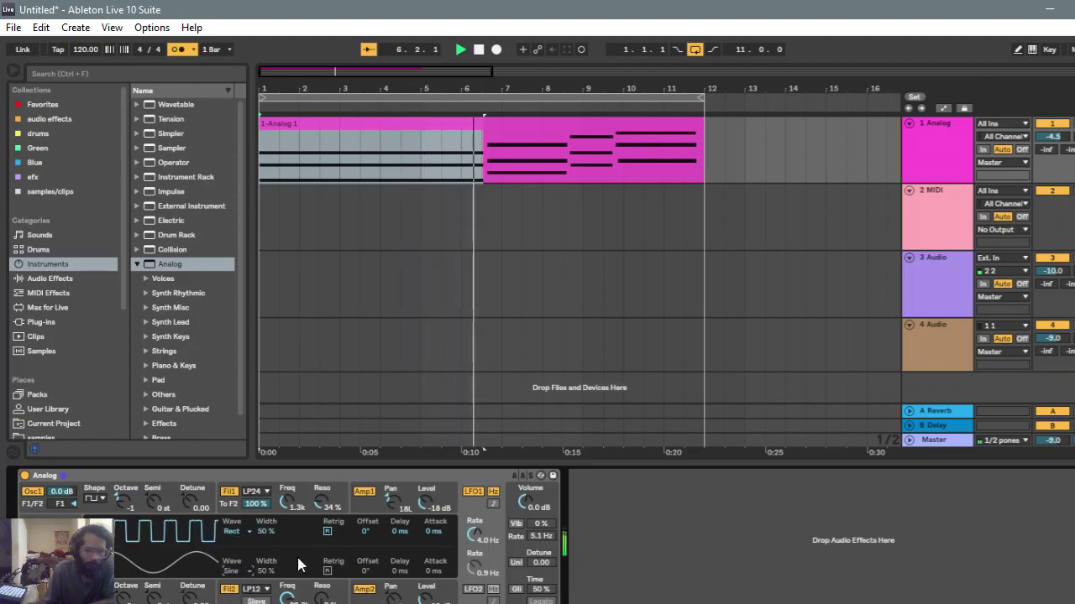
{"action": "left_click", "coordinate": [288, 600]}
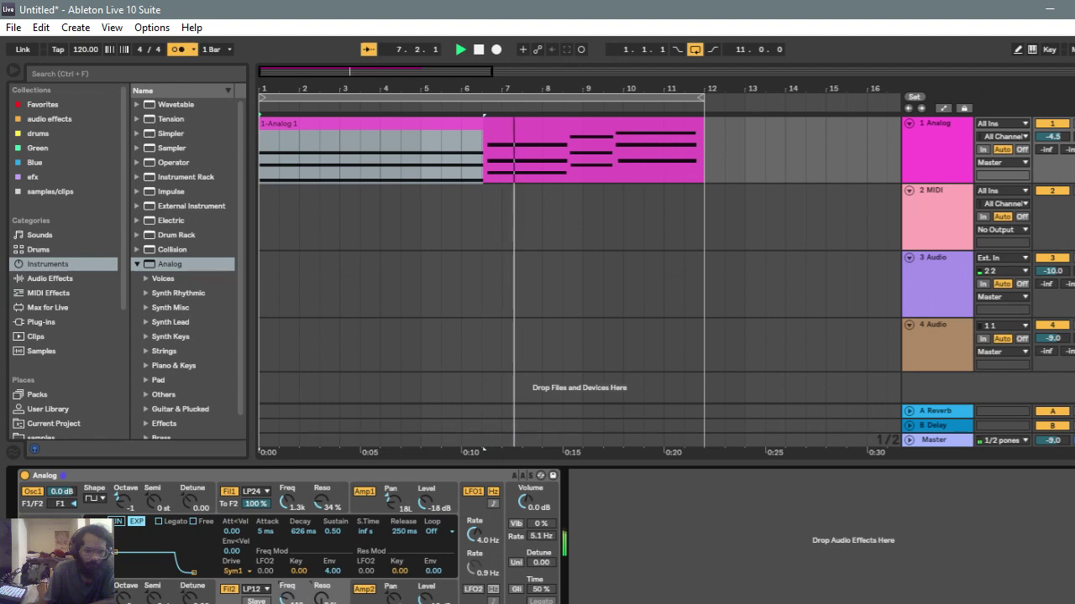
{"action": "left_click_drag", "start_coordinate": [285, 504], "coordinate": [309, 508]}
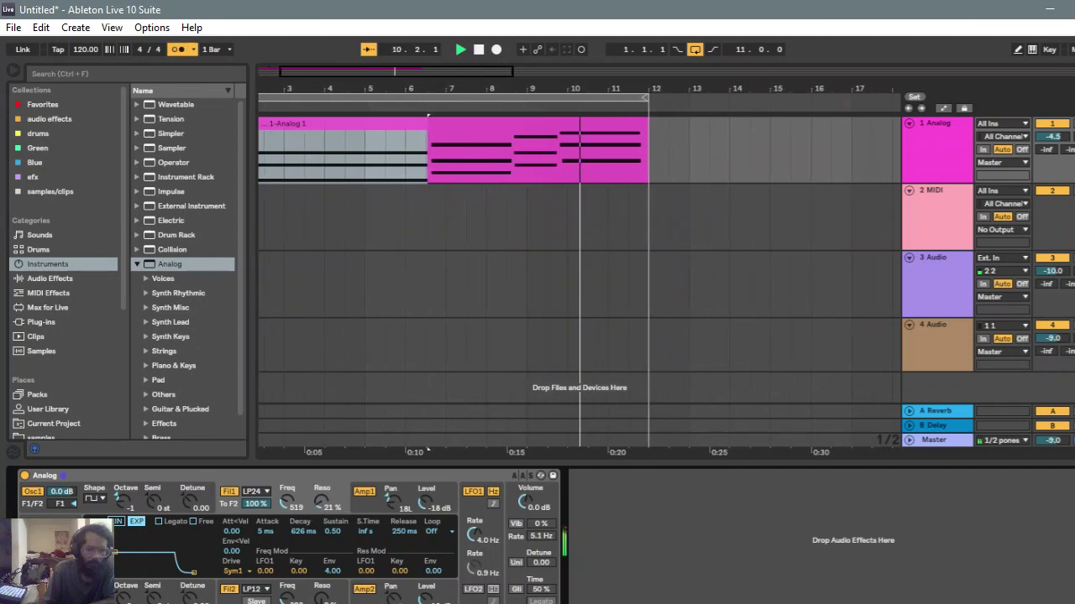
{"action": "left_click", "coordinate": [122, 592]}
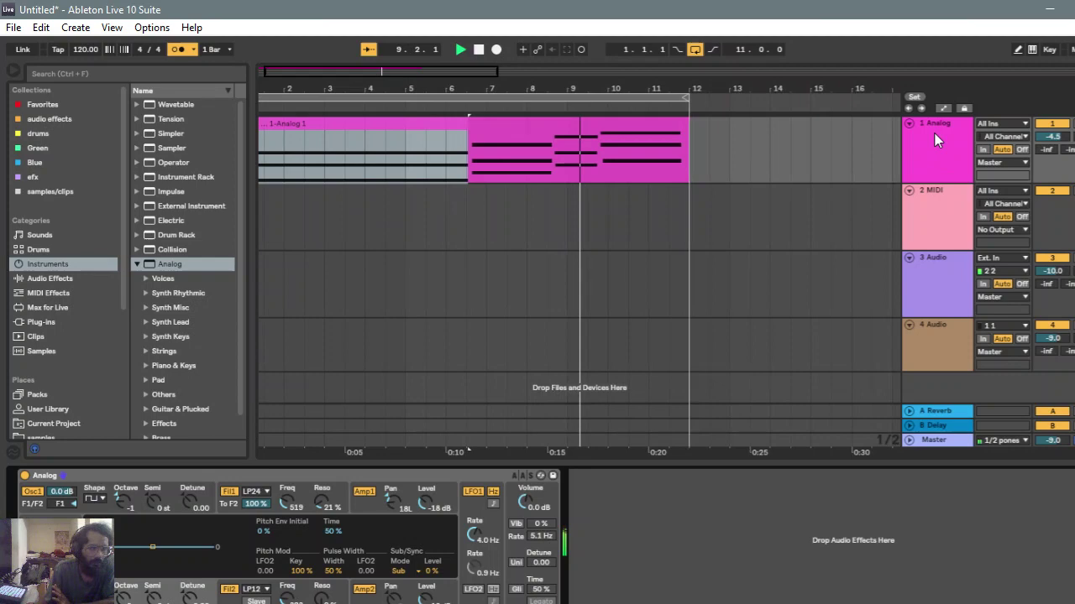
Step: Load the 808 Core Kit.adg drum rack from Drums onto the MIDI track 2
{"action": "left_click", "coordinate": [925, 196]}
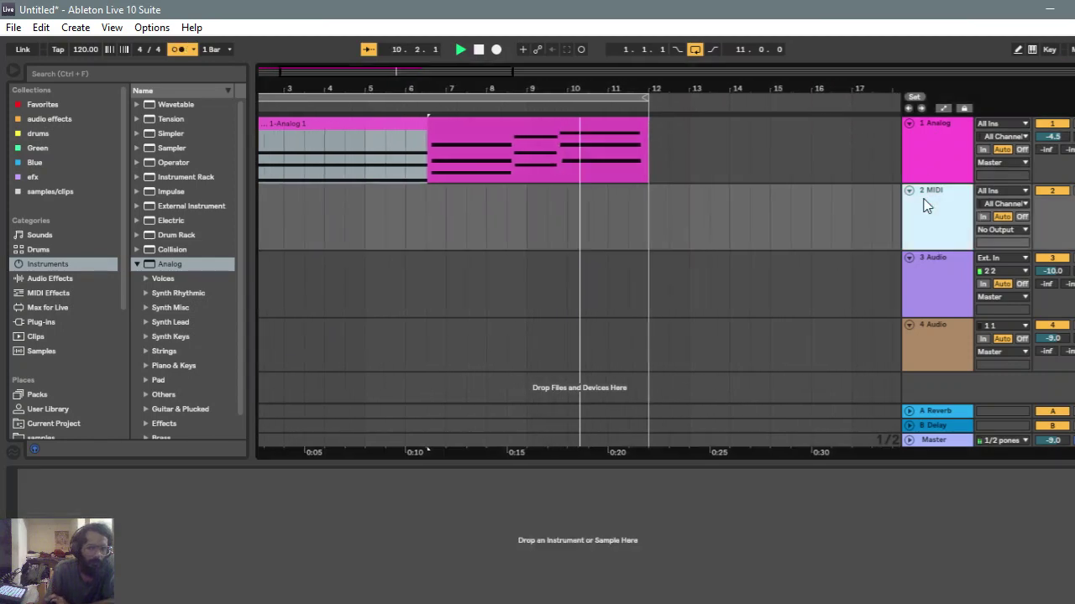
{"action": "left_click", "coordinate": [36, 236]}
{"action": "left_click", "coordinate": [37, 250]}
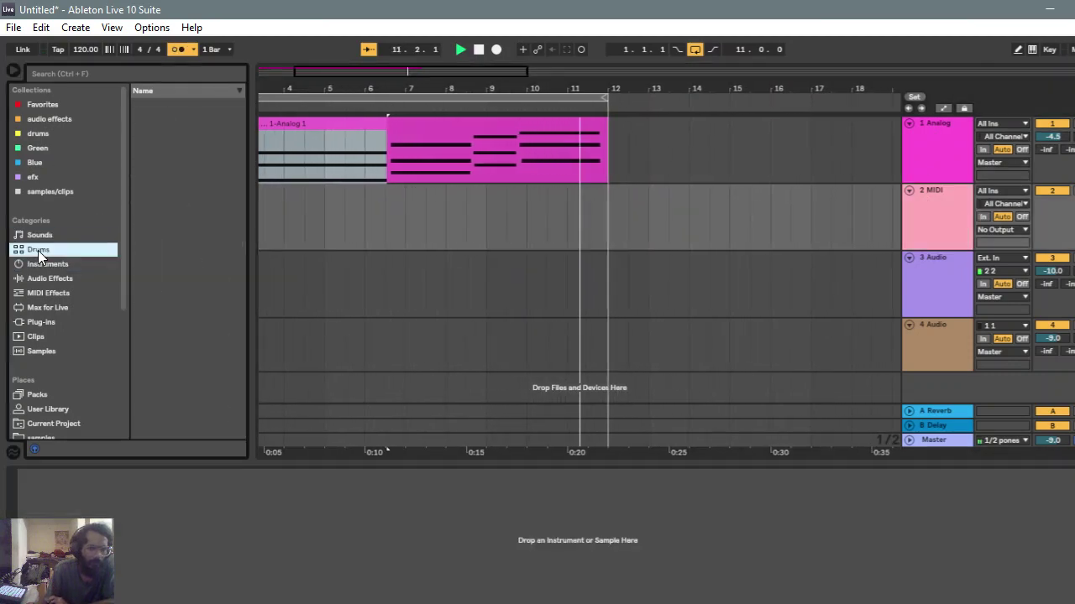
{"action": "double_click", "coordinate": [172, 175]}
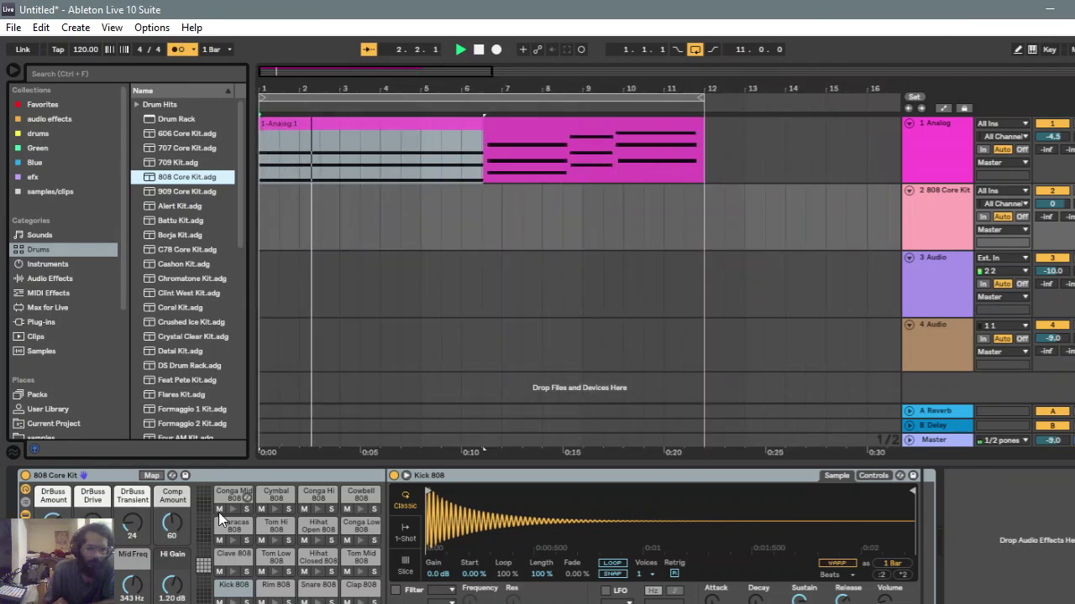
Step: Create an empty MIDI clip at bar 1 and try 1-bar and 2-bar note grids
{"action": "double_click", "coordinate": [271, 196]}
{"action": "scroll", "coordinate": [431, 542], "scroll_direction": "down", "scroll_amount": 2}
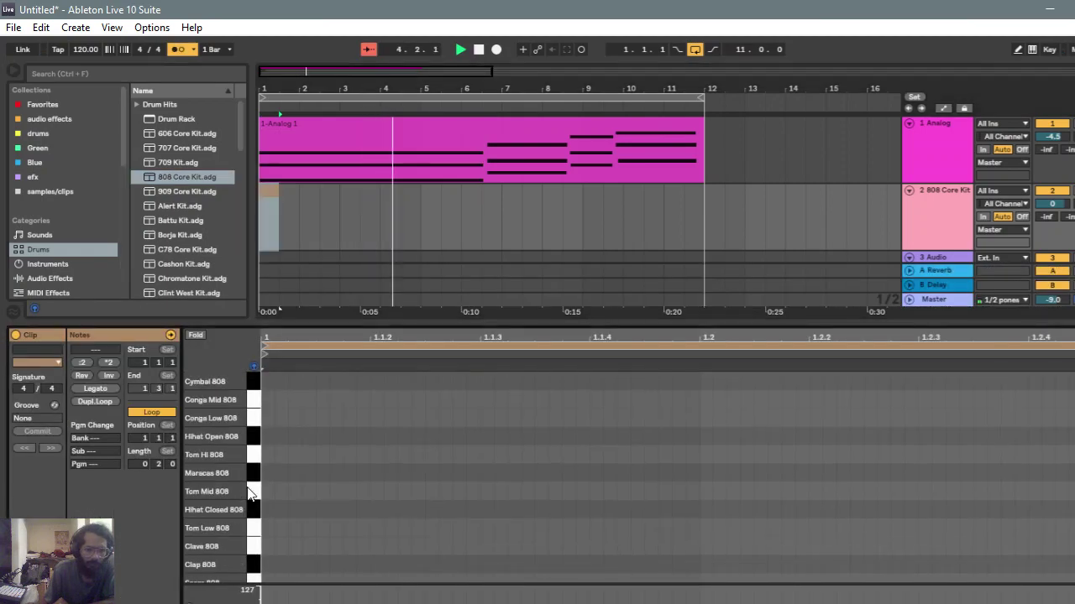
{"action": "scroll", "coordinate": [254, 527], "scroll_direction": "down", "scroll_amount": 3}
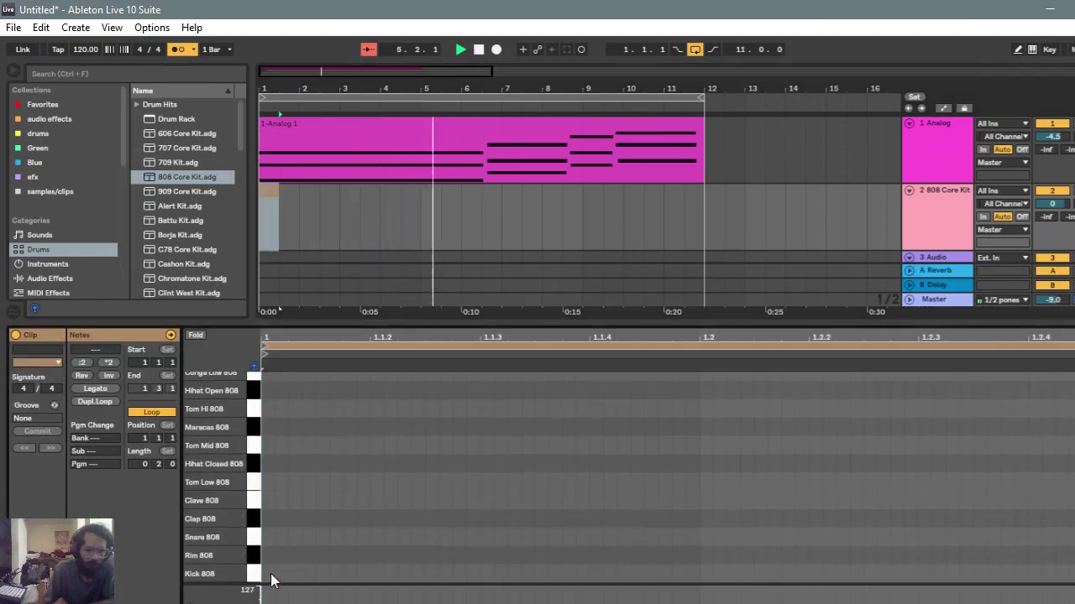
{"action": "right_click", "coordinate": [320, 550]}
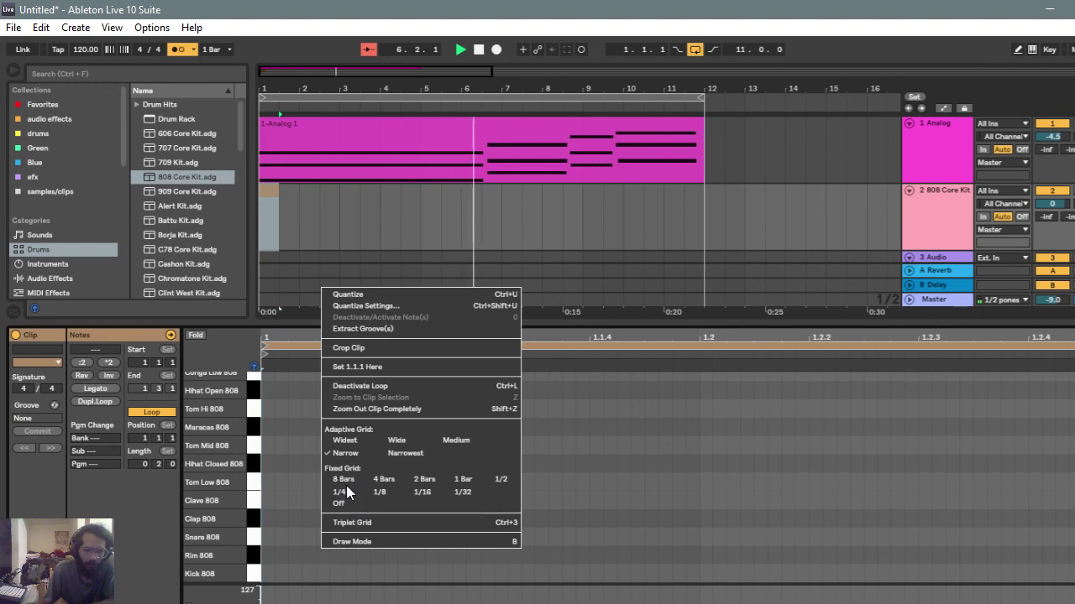
{"action": "left_click", "coordinate": [461, 479]}
{"action": "right_click", "coordinate": [454, 478]}
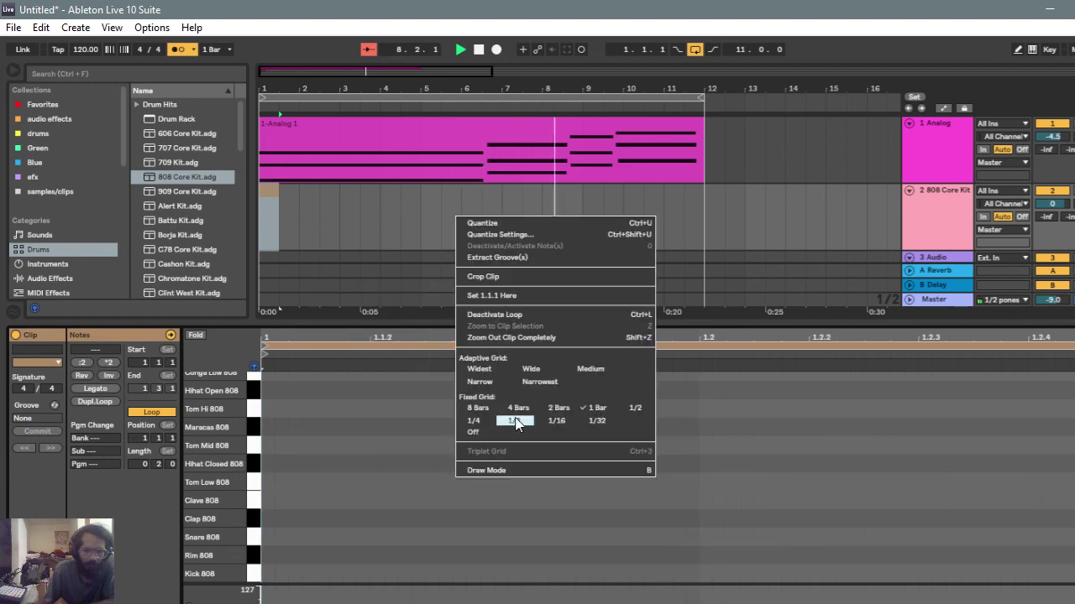
{"action": "left_click", "coordinate": [554, 408]}
Step: Switch the piano-roll note grid to 1/4, then to 1/8
{"action": "right_click", "coordinate": [554, 408]}
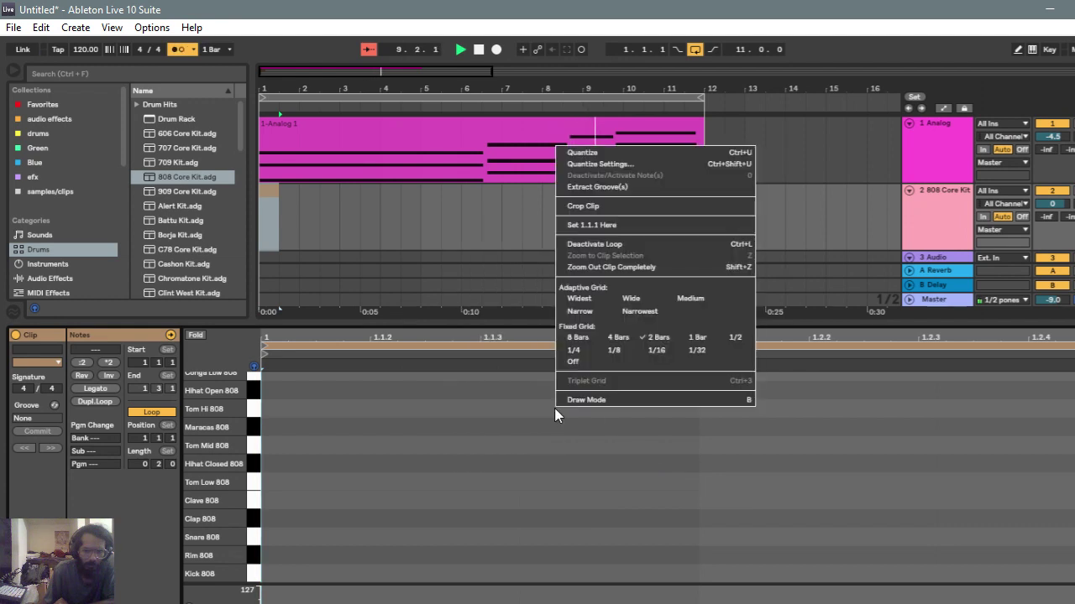
{"action": "left_click", "coordinate": [574, 350]}
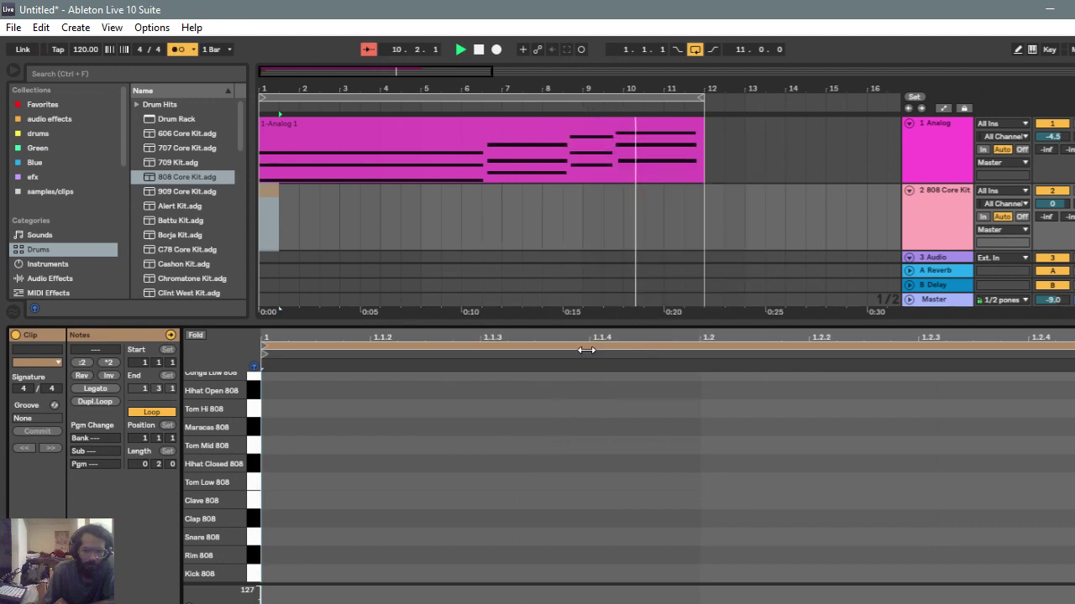
{"action": "right_click", "coordinate": [549, 462]}
{"action": "left_click", "coordinate": [615, 405]}
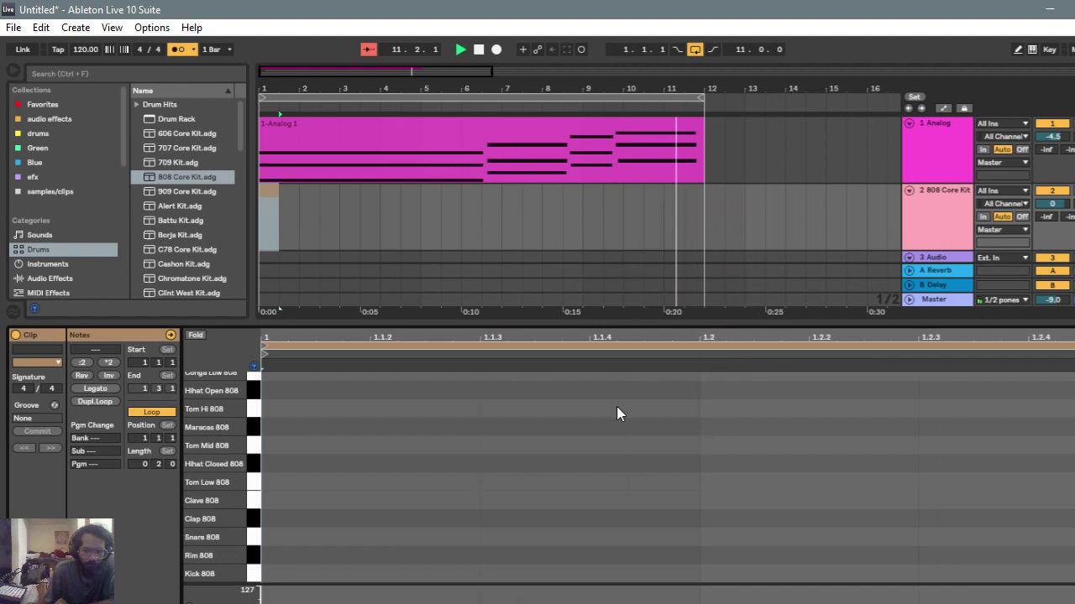
{"action": "right_click", "coordinate": [608, 427]}
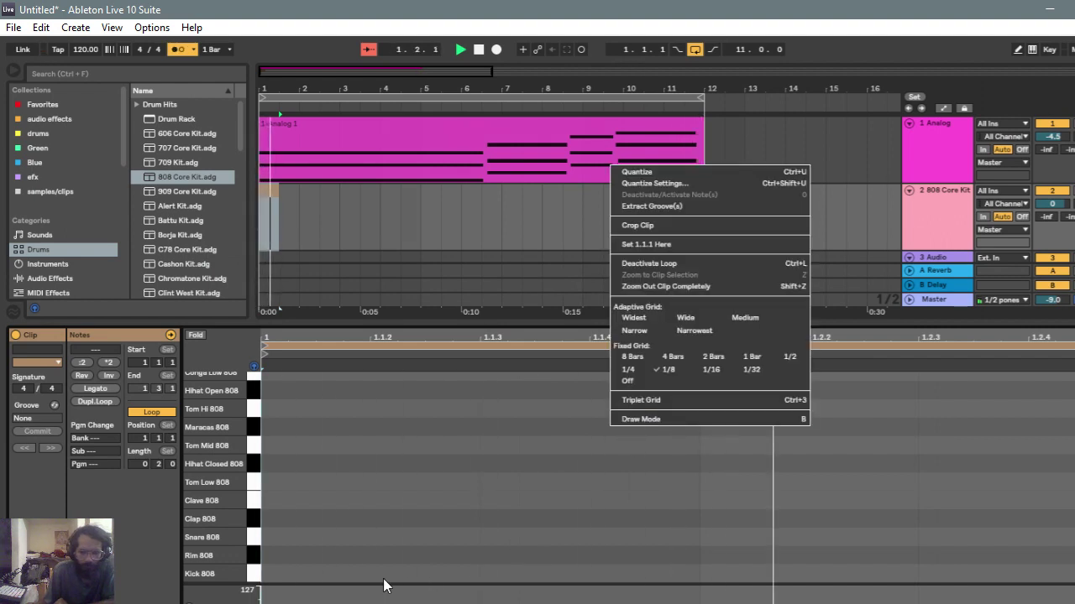
{"action": "left_click", "coordinate": [297, 584]}
Step: Add Kick 808 notes at 1.1 and 1.2 and a Snare 808 at 1.1.3, and loop the clip to bar 11
{"action": "double_click", "coordinate": [296, 574]}
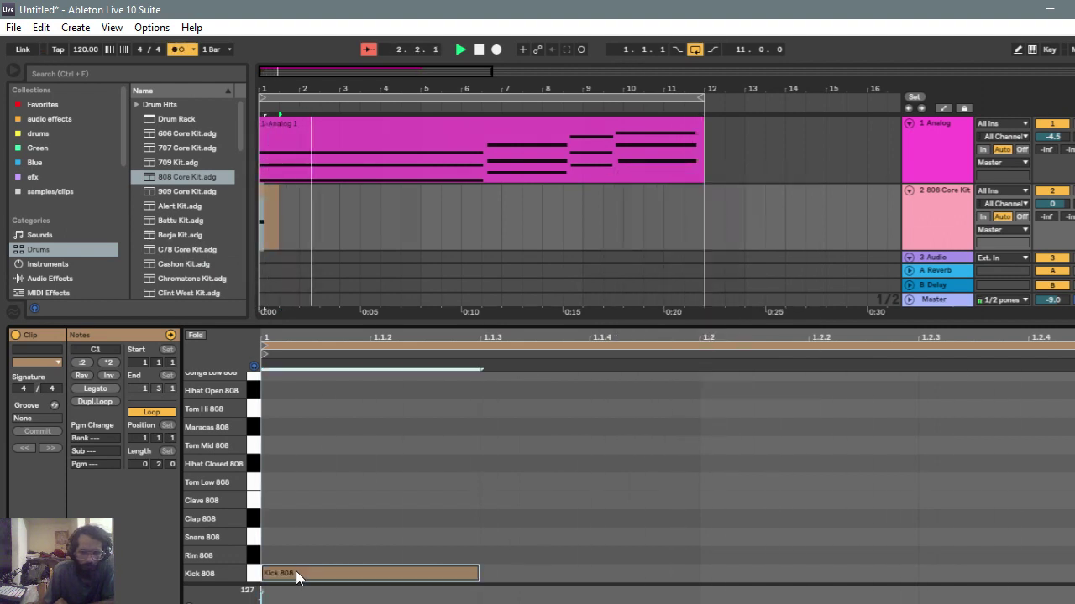
{"action": "double_click", "coordinate": [727, 574]}
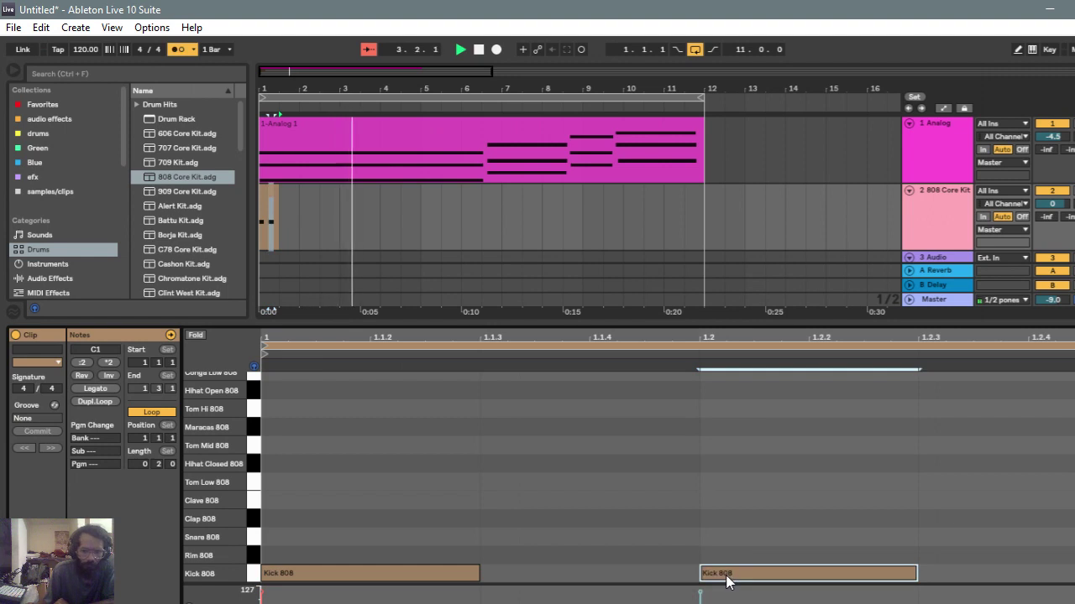
{"action": "double_click", "coordinate": [649, 534]}
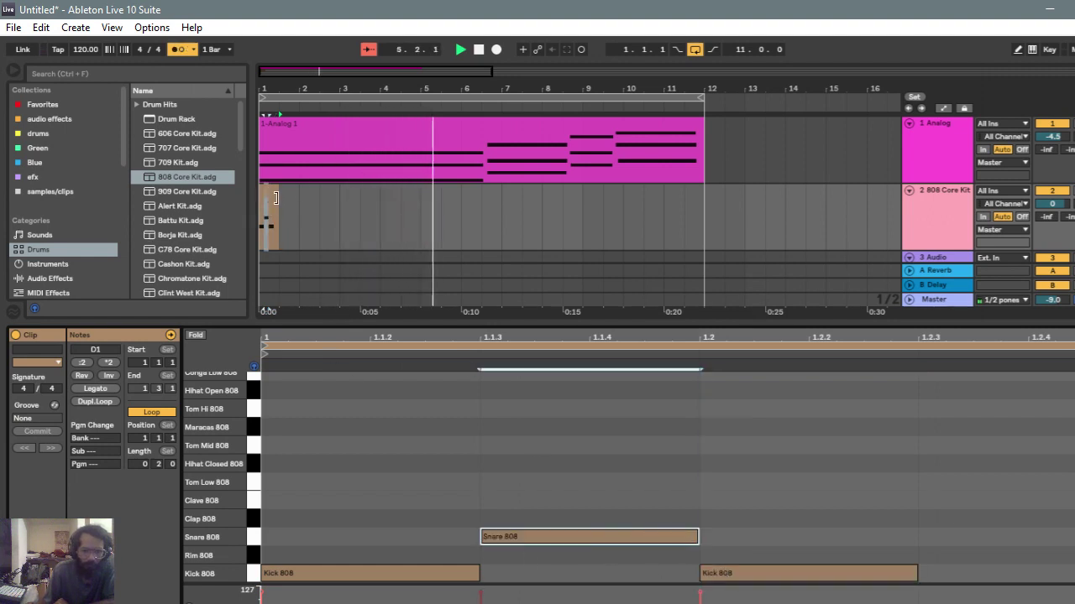
{"action": "left_click_drag", "start_coordinate": [275, 197], "coordinate": [703, 195]}
Step: Delete the trial snare and add a new Snare 808 note, moving it to about 1.2.3
{"action": "double_click", "coordinate": [536, 539]}
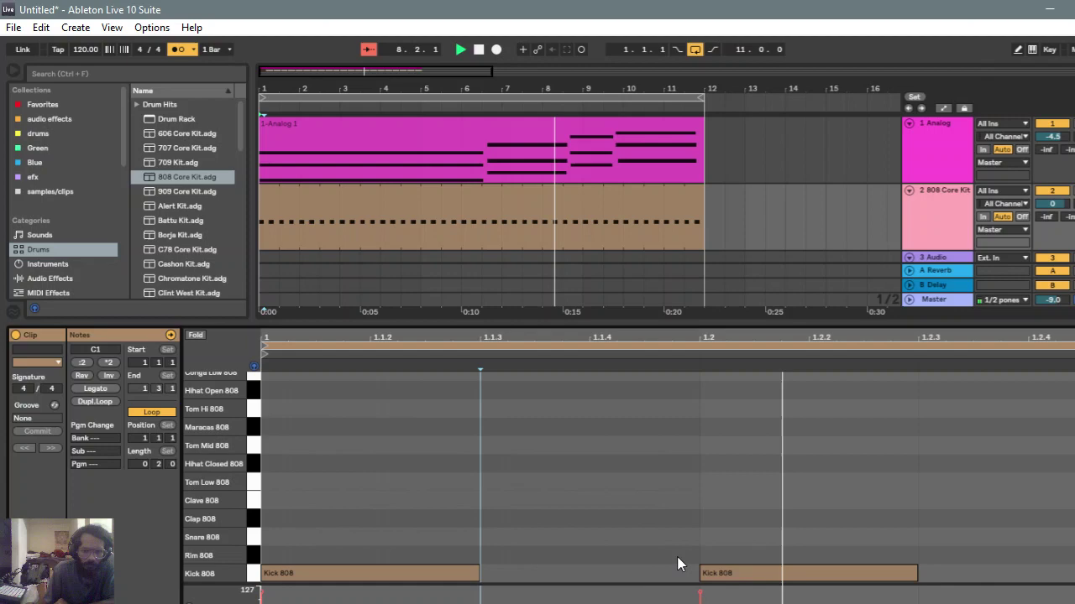
{"action": "right_click", "coordinate": [912, 496]}
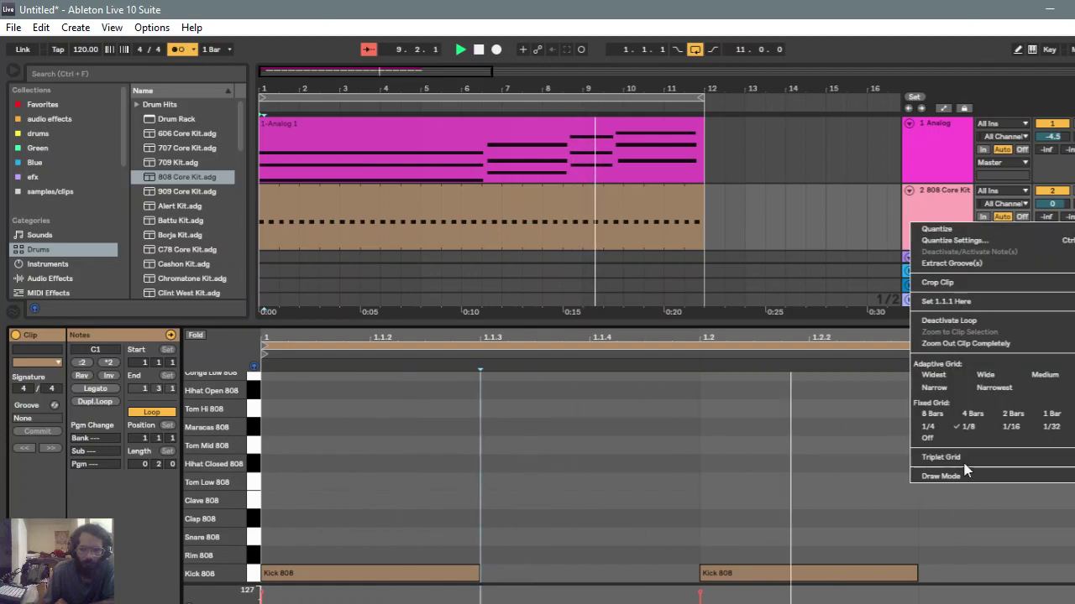
{"action": "left_click", "coordinate": [965, 426]}
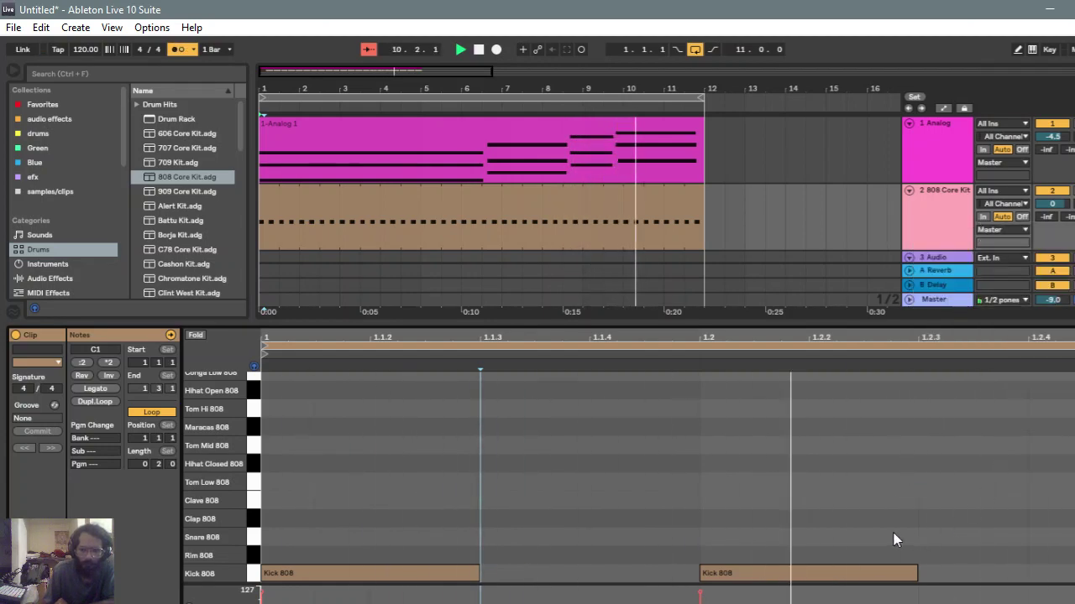
{"action": "left_click", "coordinate": [1049, 537]}
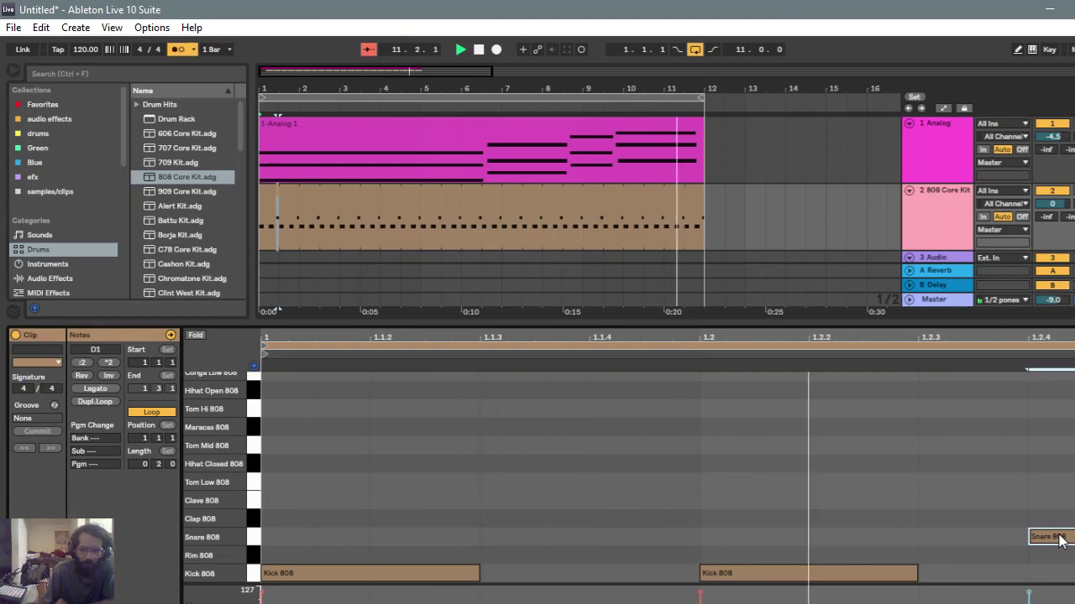
{"action": "left_click", "coordinate": [1058, 551]}
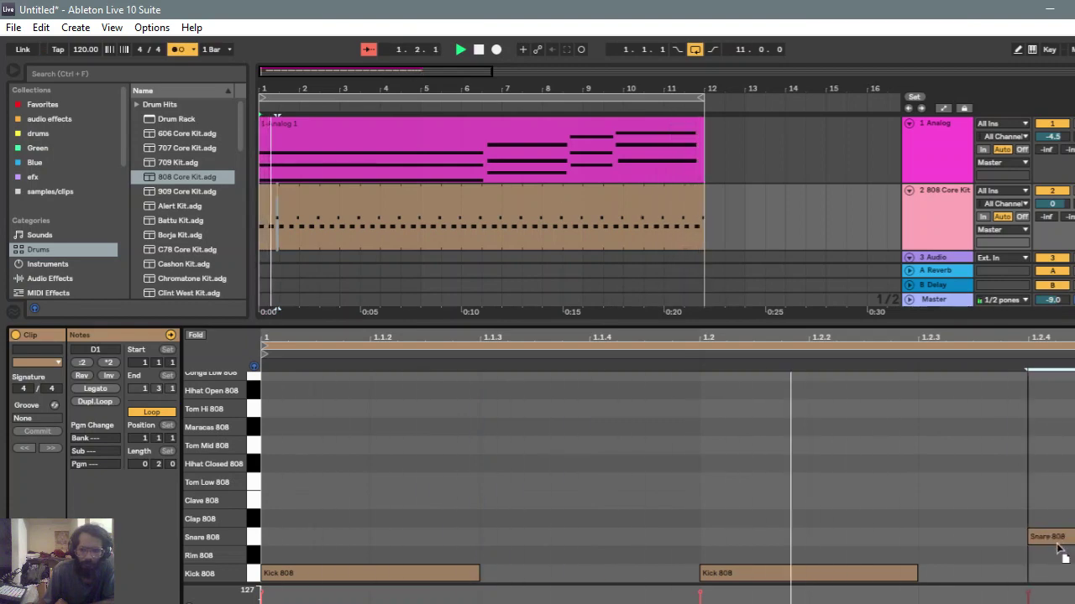
{"action": "left_click", "coordinate": [1057, 544]}
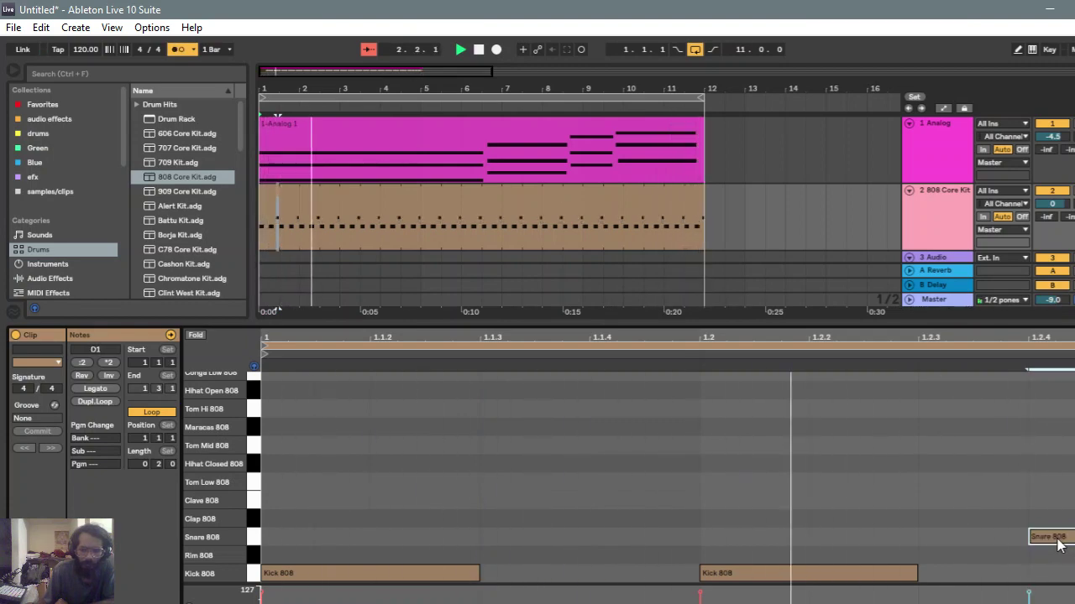
{"action": "left_click_drag", "start_coordinate": [1058, 544], "coordinate": [955, 539]}
Step: Try Fixed Grid 4 Bars and Adaptive Narrowest grids, then delete the Snare 808 note
{"action": "right_click", "coordinate": [954, 495]}
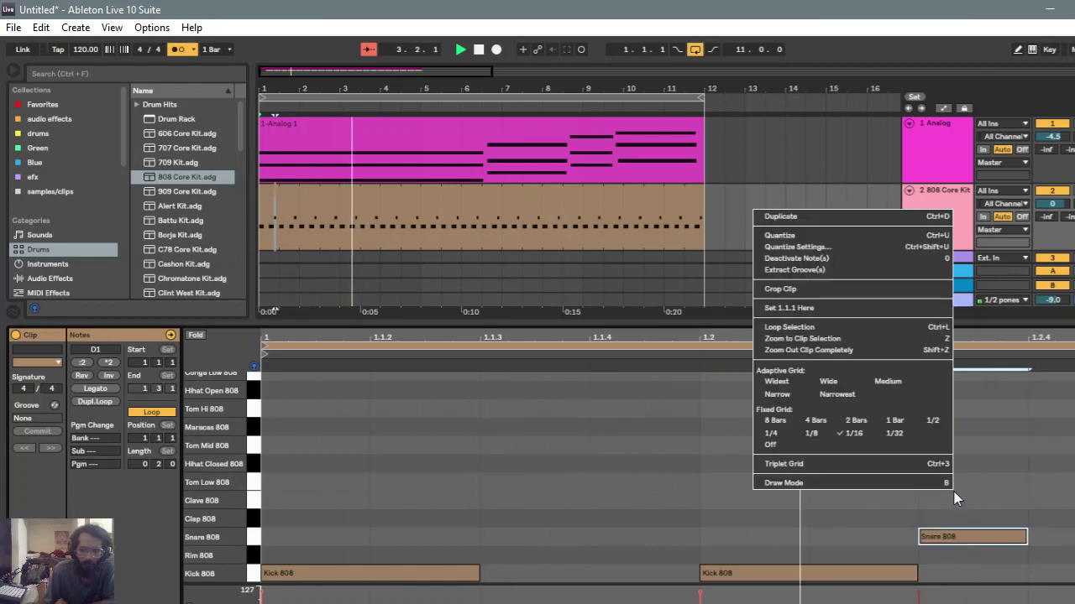
{"action": "left_click", "coordinate": [816, 421]}
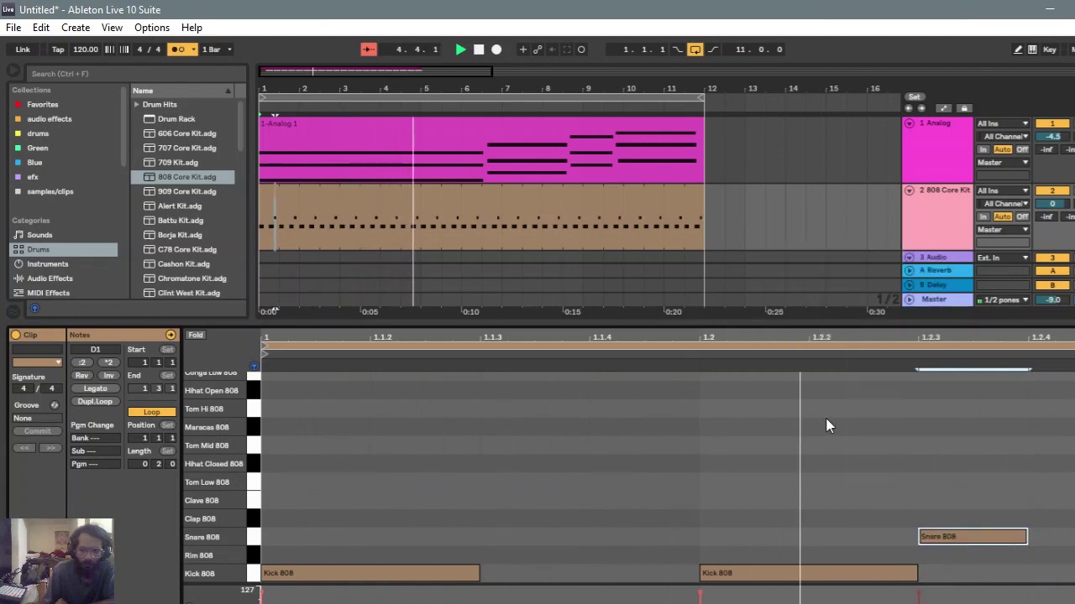
{"action": "right_click", "coordinate": [1026, 417]}
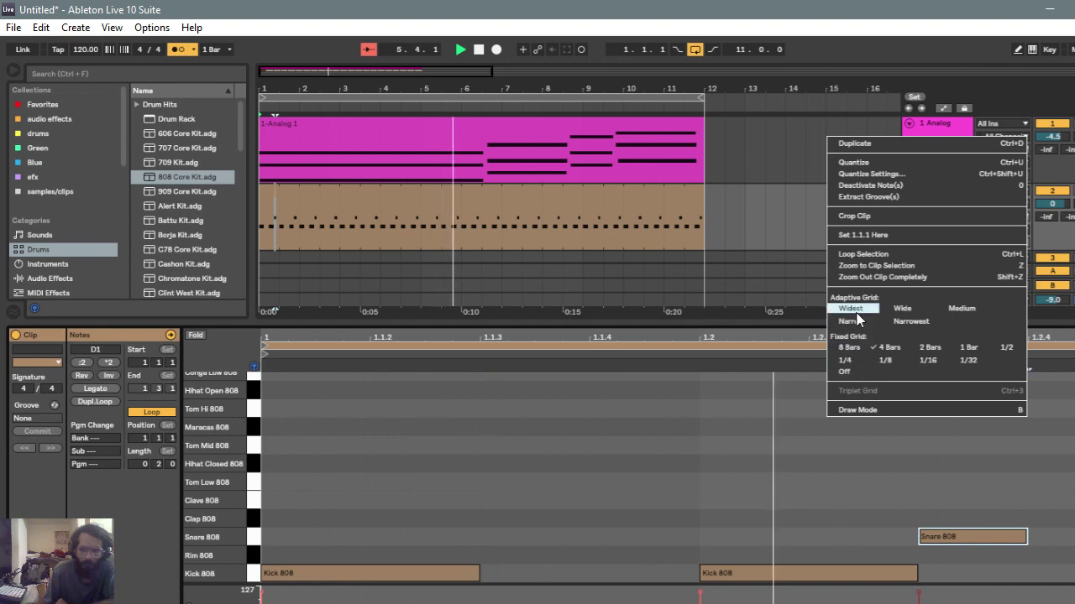
{"action": "left_click", "coordinate": [907, 324]}
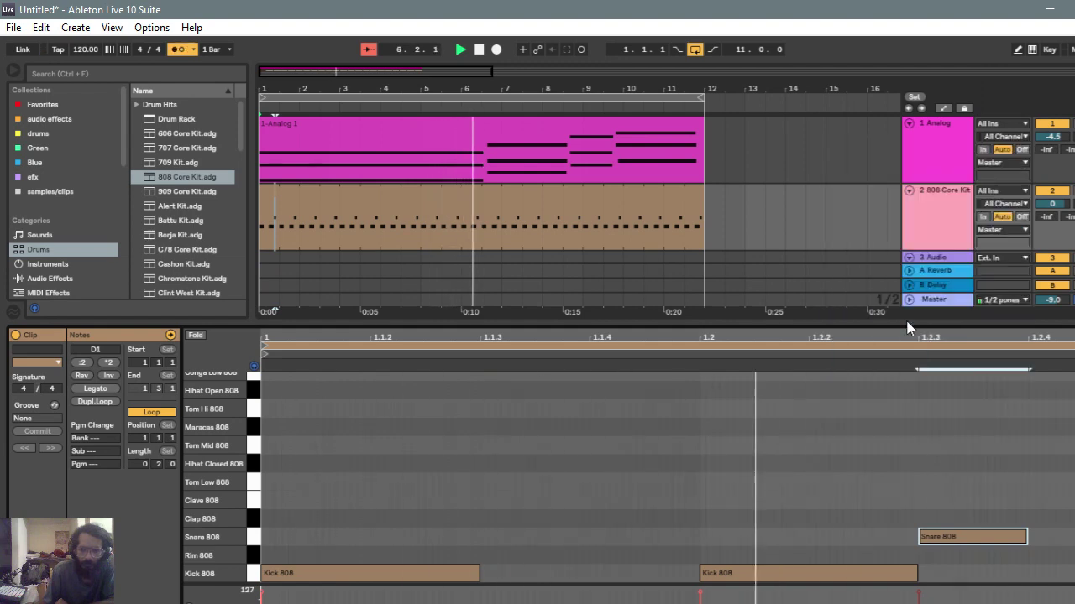
{"action": "double_click", "coordinate": [957, 536]}
{"action": "right_click", "coordinate": [962, 544]}
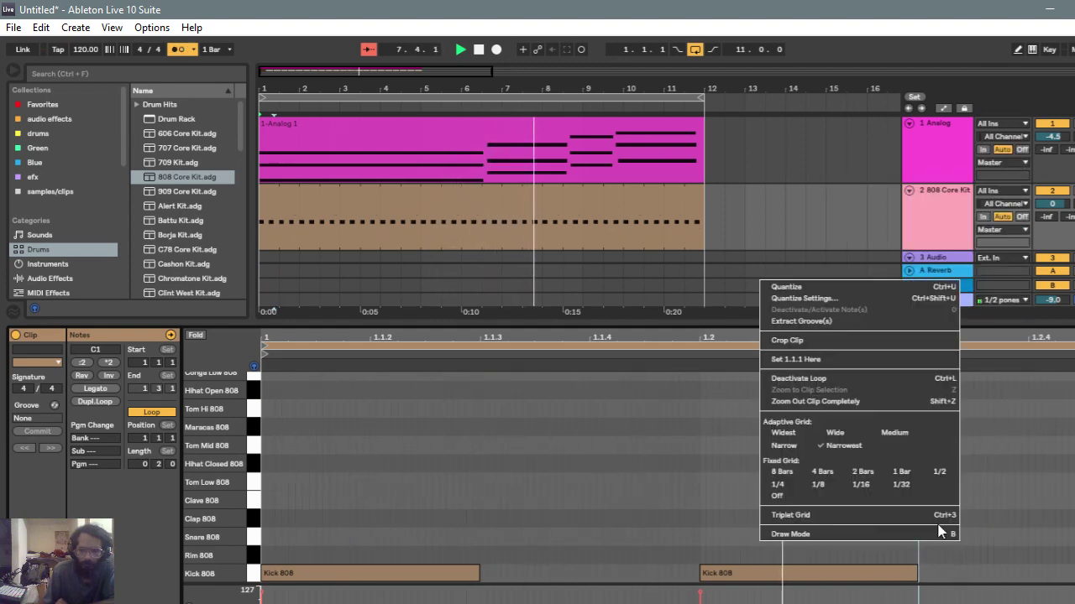
{"action": "left_click", "coordinate": [742, 505]}
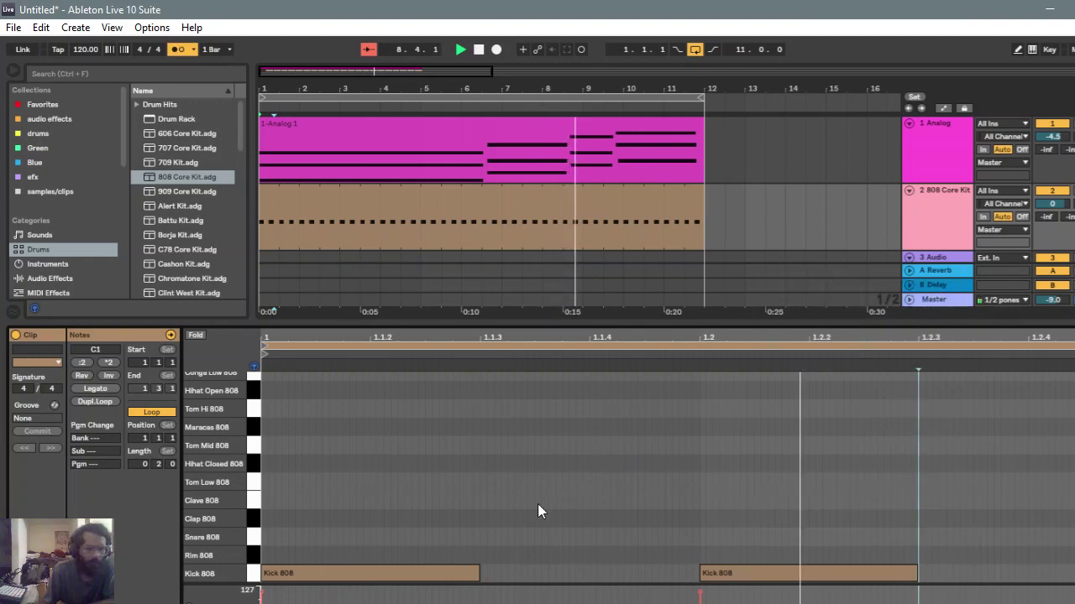
{"action": "left_click", "coordinate": [254, 392]}
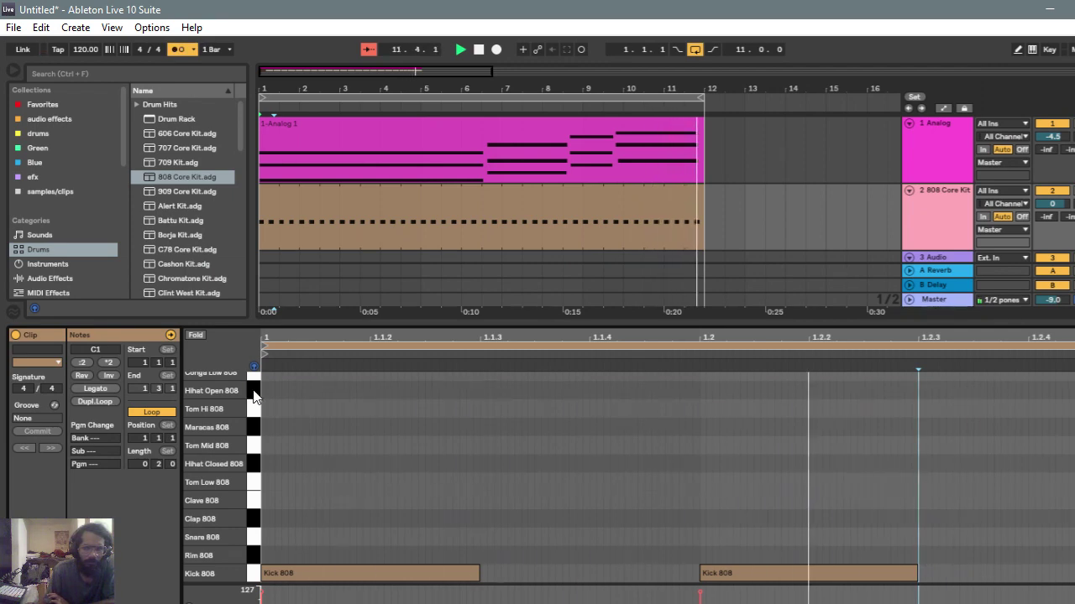
Step: Add a new empty audio track, 4 Audio, below 3 Audio using Ctrl+T
{"action": "scroll", "coordinate": [843, 179], "scroll_direction": "down", "scroll_amount": 2}
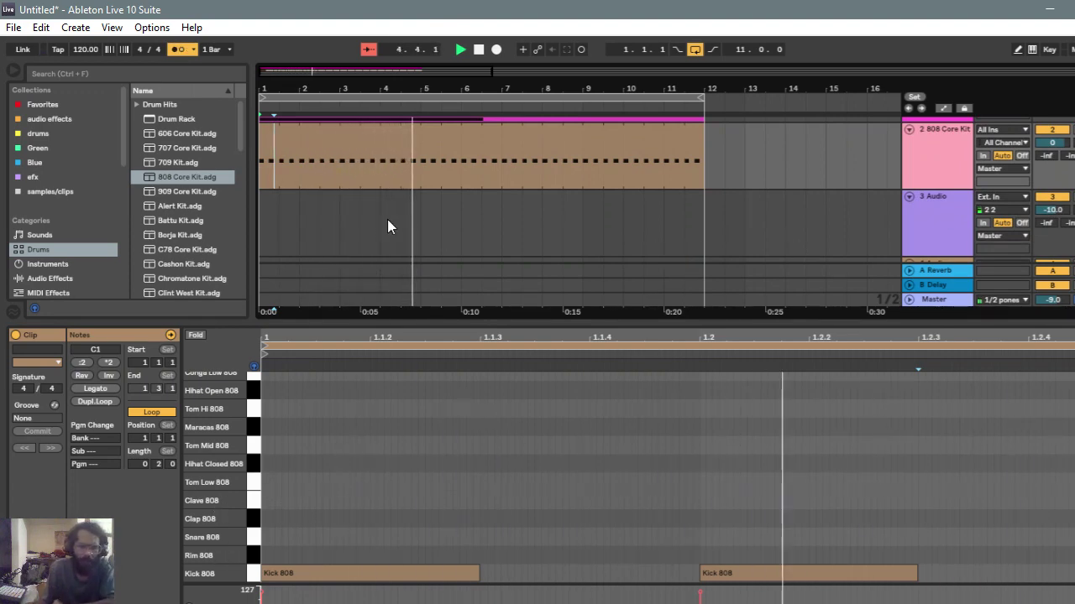
{"action": "scroll", "coordinate": [395, 191], "scroll_direction": "down", "scroll_amount": 2}
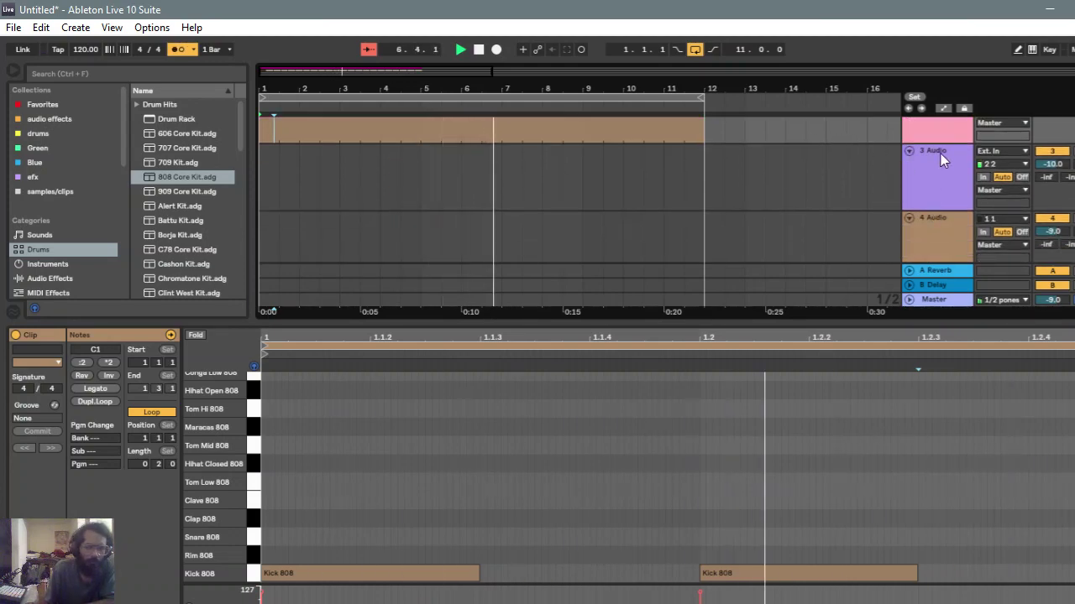
{"action": "scroll", "coordinate": [936, 159], "scroll_direction": "up", "scroll_amount": 2}
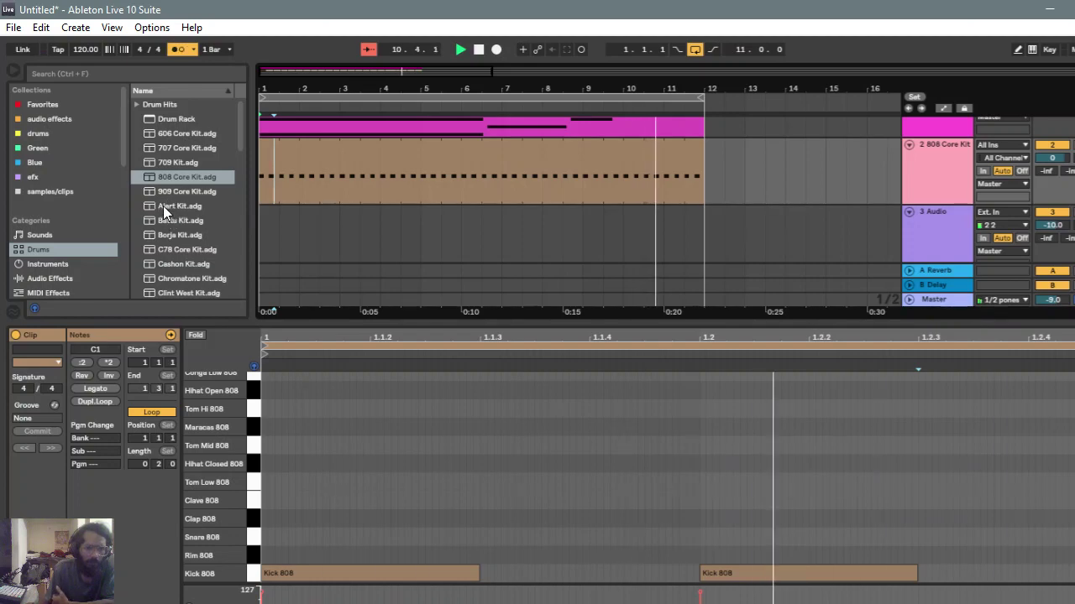
{"action": "key", "text": "ctrl+t"}
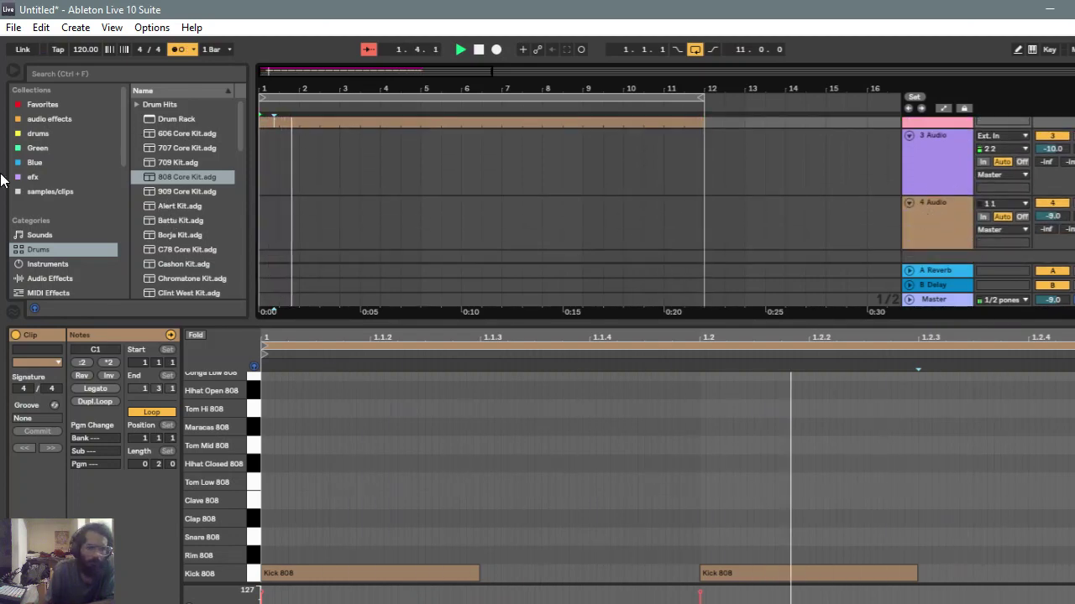
Step: In the Samples browser, preview Wood Clog Medium, Wood Block High and Weighty Knock
{"action": "scroll", "coordinate": [46, 194], "scroll_direction": "down", "scroll_amount": 1}
{"action": "scroll", "coordinate": [46, 192], "scroll_direction": "down", "scroll_amount": 1}
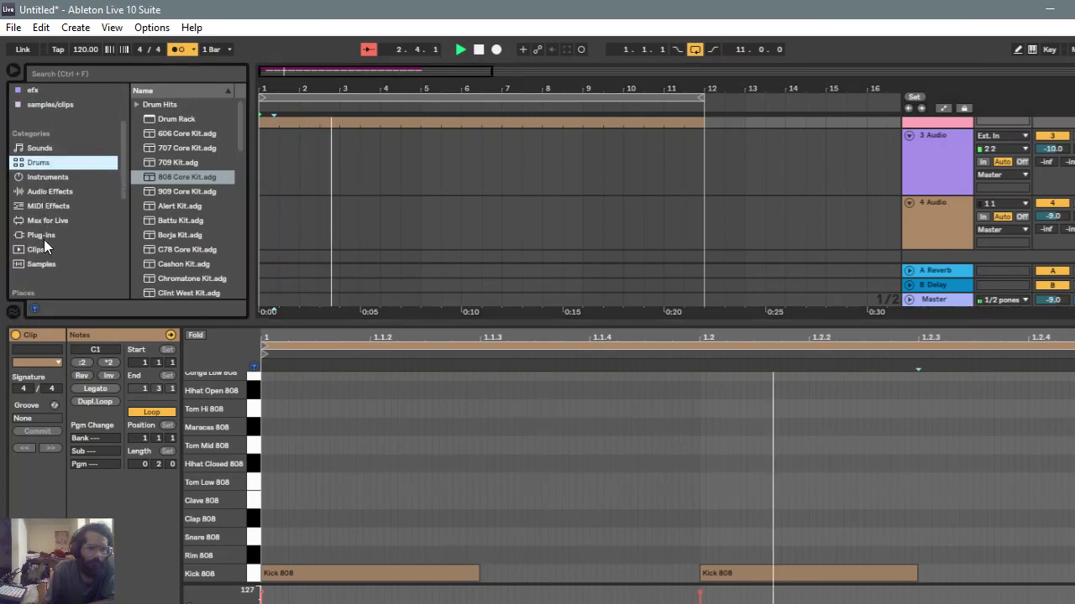
{"action": "left_click", "coordinate": [47, 264]}
{"action": "scroll", "coordinate": [183, 142], "scroll_direction": "down", "scroll_amount": 1}
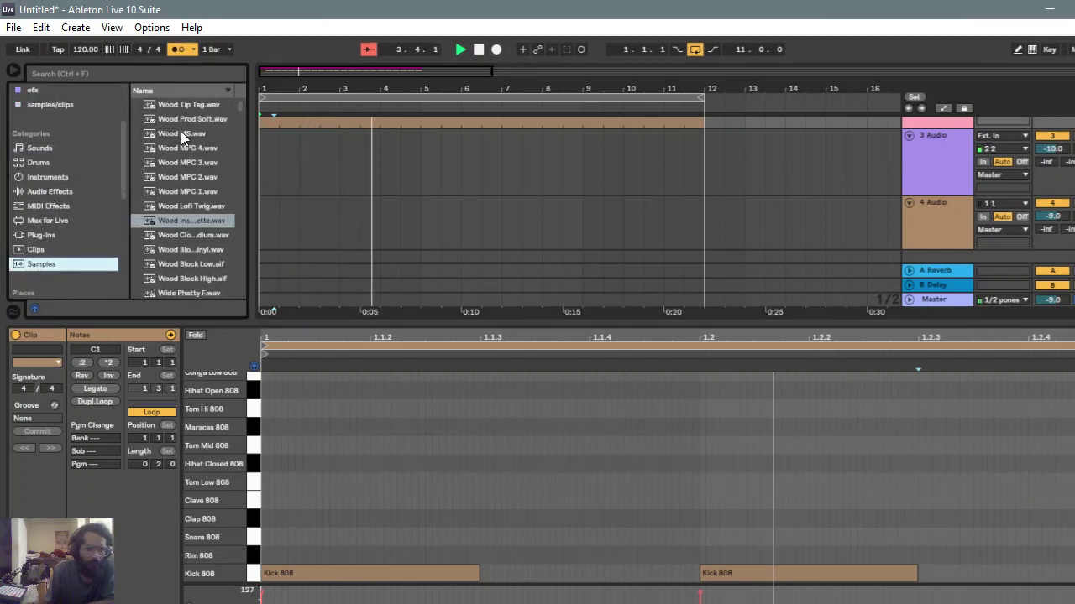
{"action": "left_click", "coordinate": [174, 235]}
{"action": "scroll", "coordinate": [184, 239], "scroll_direction": "down", "scroll_amount": 1}
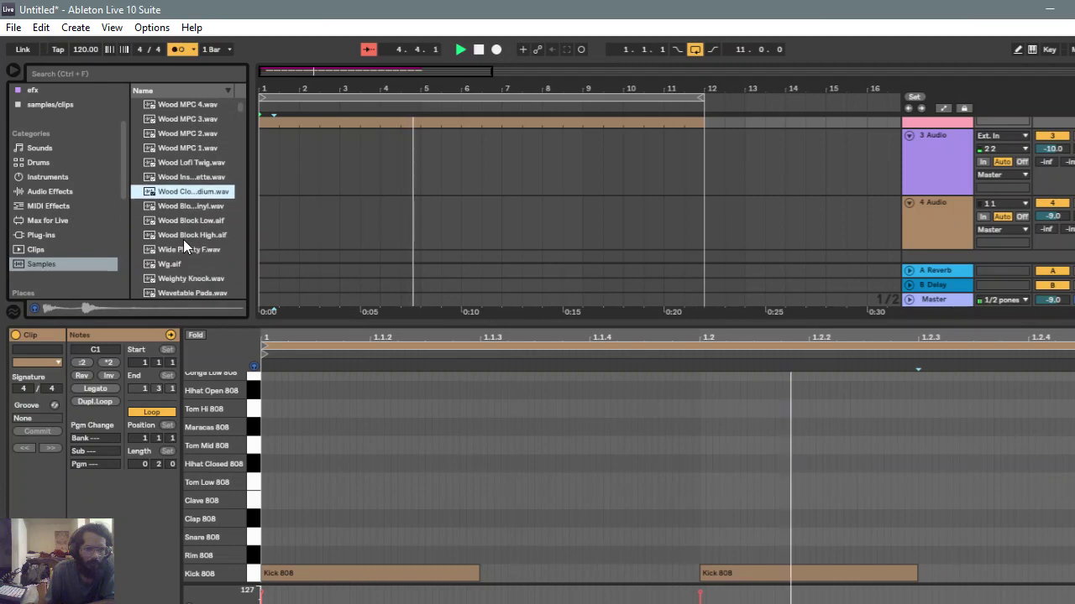
{"action": "left_click", "coordinate": [183, 240]}
{"action": "scroll", "coordinate": [184, 239], "scroll_direction": "down", "scroll_amount": 1}
{"action": "left_click", "coordinate": [184, 239]}
Step: Preview Water sound.wav and drop it onto the 4 Audio track
{"action": "scroll", "coordinate": [184, 253], "scroll_direction": "down", "scroll_amount": 1}
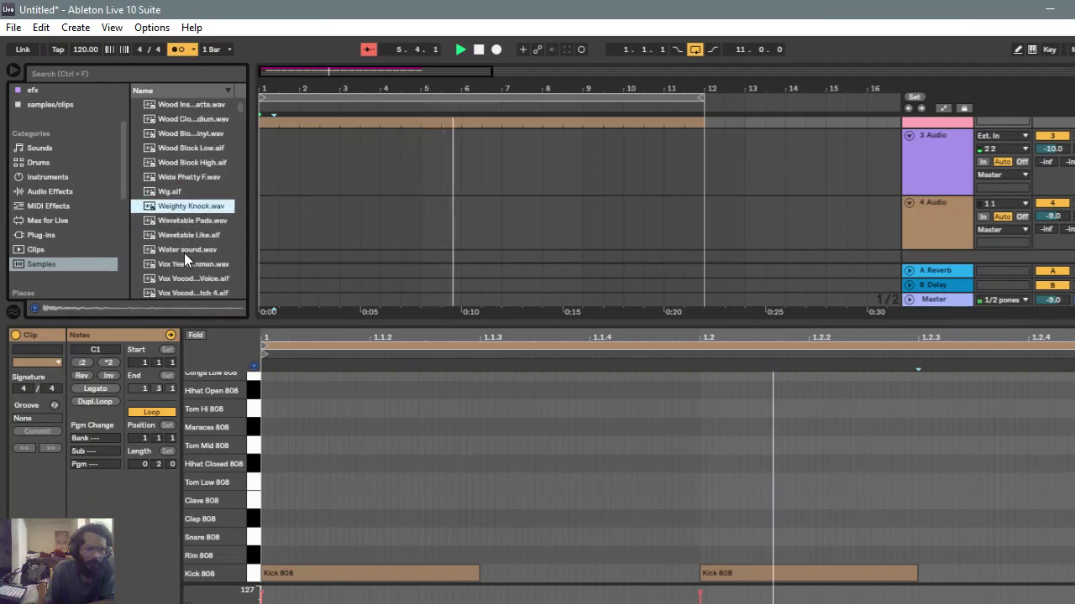
{"action": "left_click", "coordinate": [183, 252]}
{"action": "scroll", "coordinate": [183, 253], "scroll_direction": "down", "scroll_amount": 1}
{"action": "scroll", "coordinate": [184, 253], "scroll_direction": "down", "scroll_amount": 1}
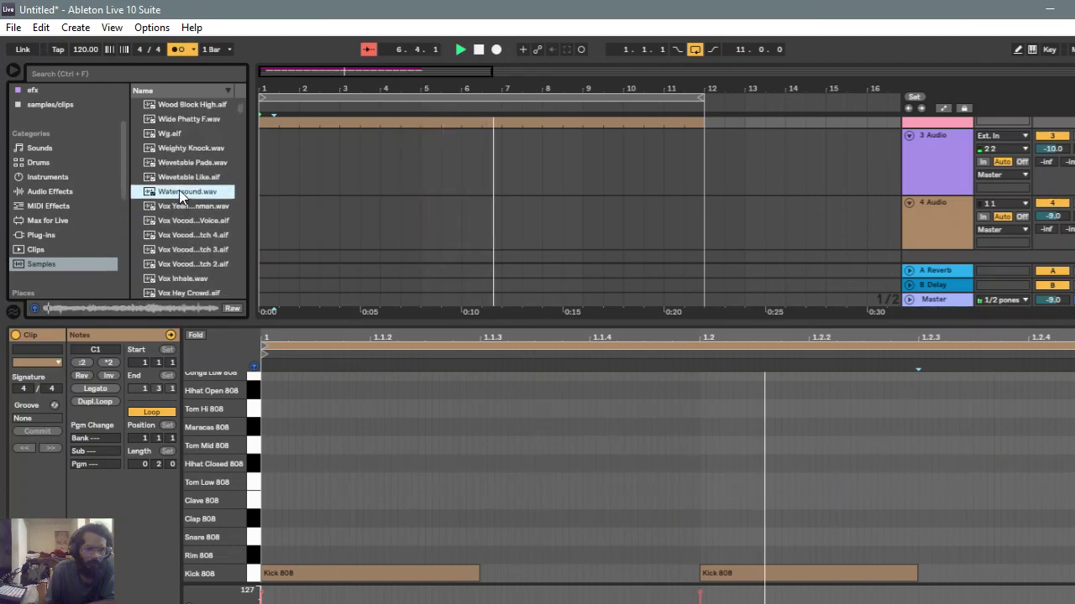
{"action": "left_click_drag", "start_coordinate": [177, 192], "coordinate": [263, 212]}
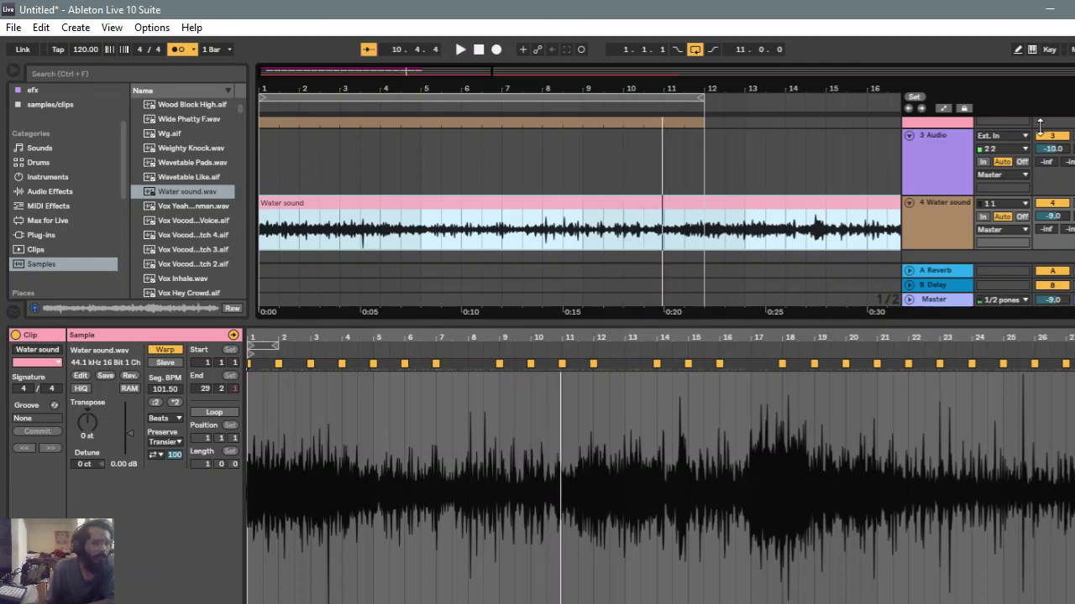
{"action": "key", "text": "Tab"}
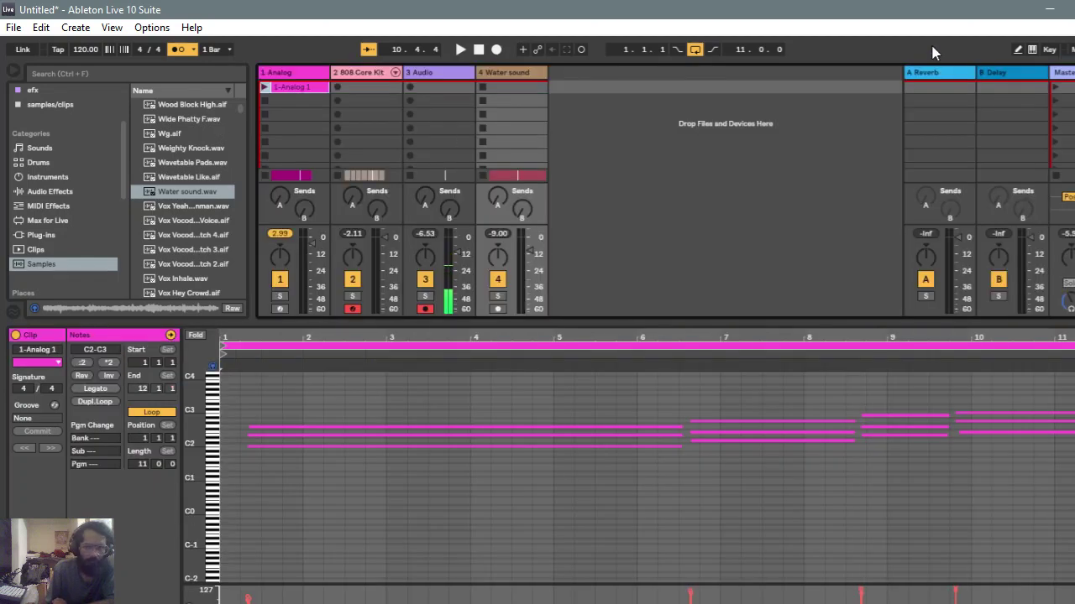
{"action": "key", "text": "Tab"}
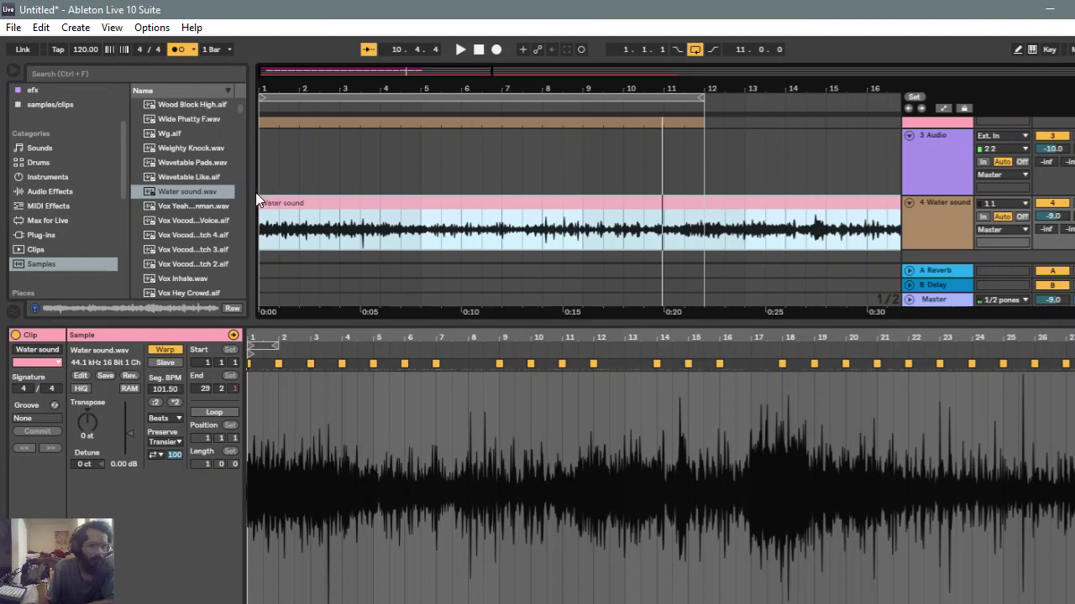
Step: Enlarge the arrangement area so all four tracks are visible
{"action": "left_click_drag", "start_coordinate": [211, 321], "coordinate": [196, 436]}
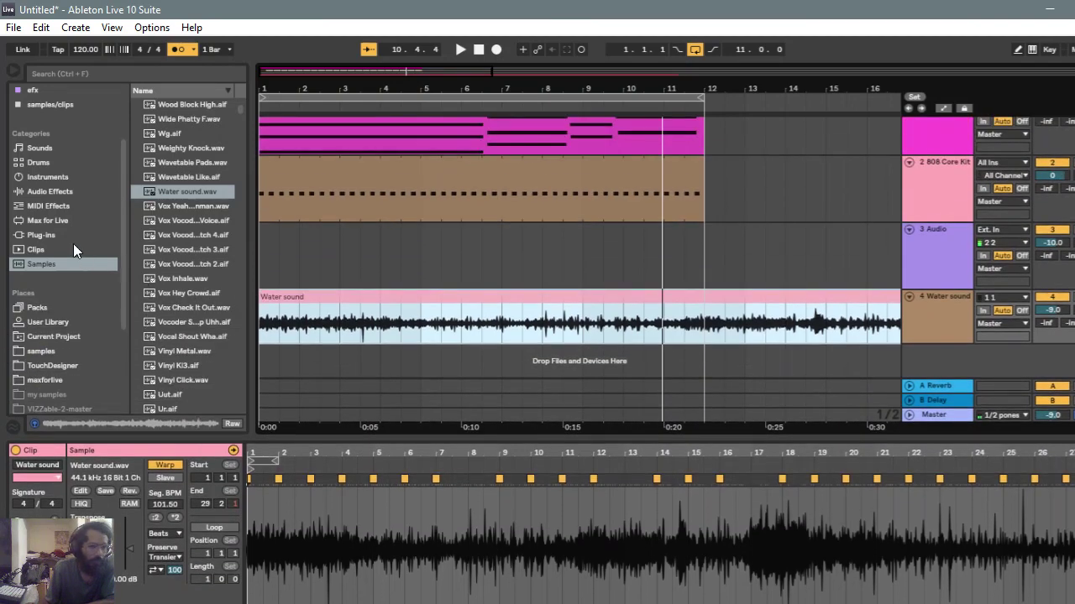
{"action": "scroll", "coordinate": [47, 216], "scroll_direction": "up", "scroll_amount": 3}
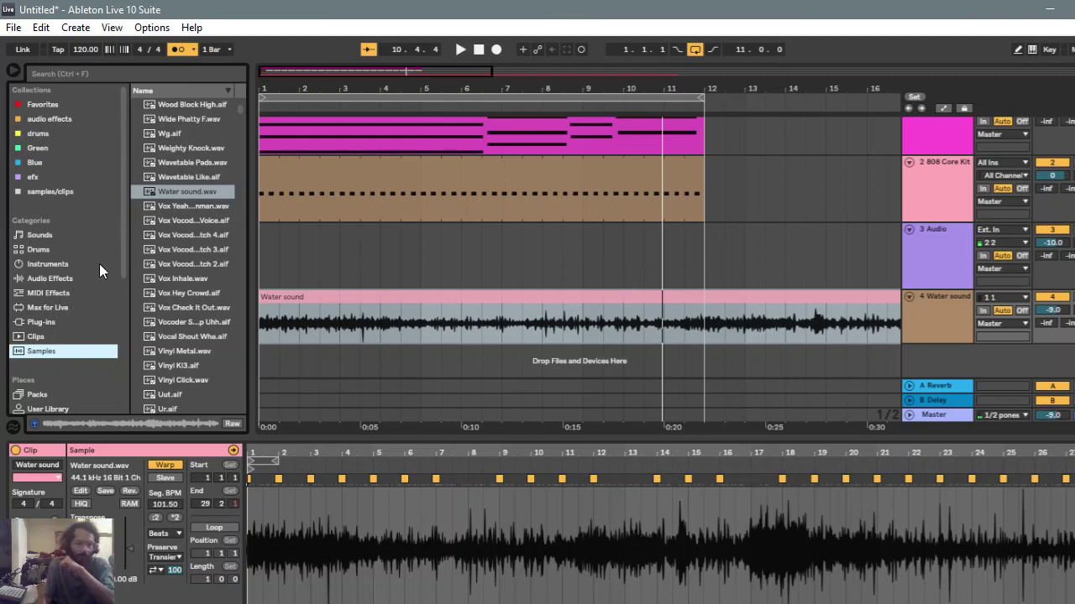
{"action": "scroll", "coordinate": [93, 214], "scroll_direction": "down", "scroll_amount": 5}
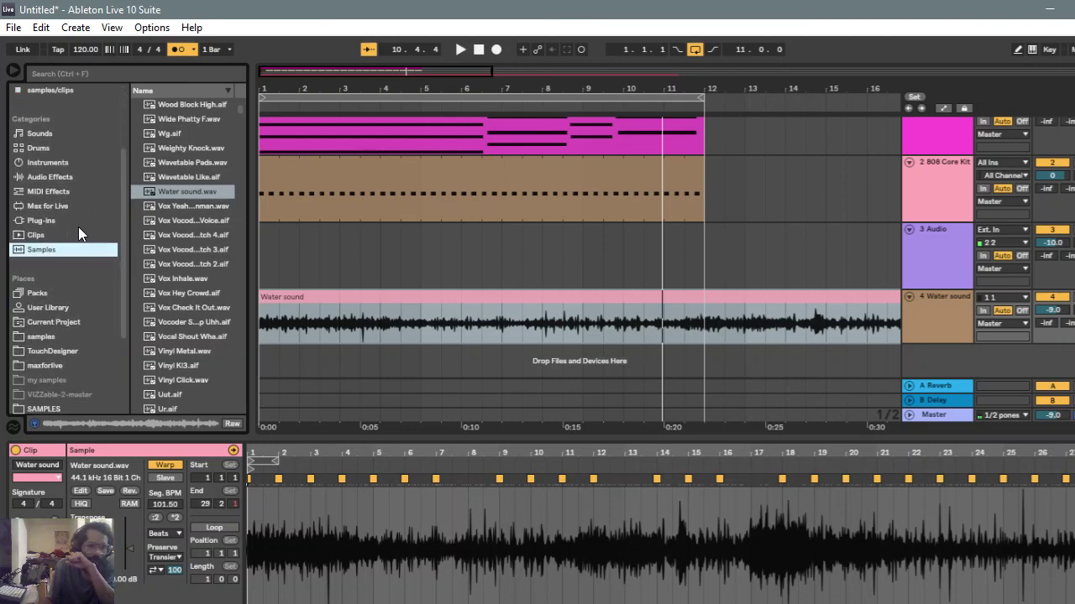
{"action": "scroll", "coordinate": [78, 228], "scroll_direction": "down", "scroll_amount": 2}
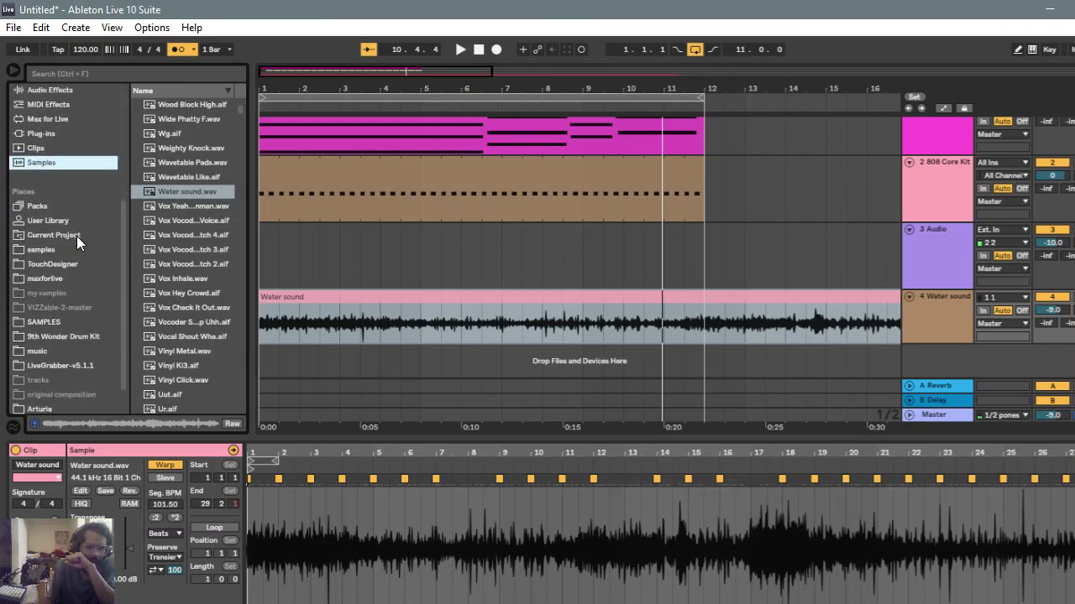
{"action": "scroll", "coordinate": [142, 309], "scroll_direction": "up", "scroll_amount": 3}
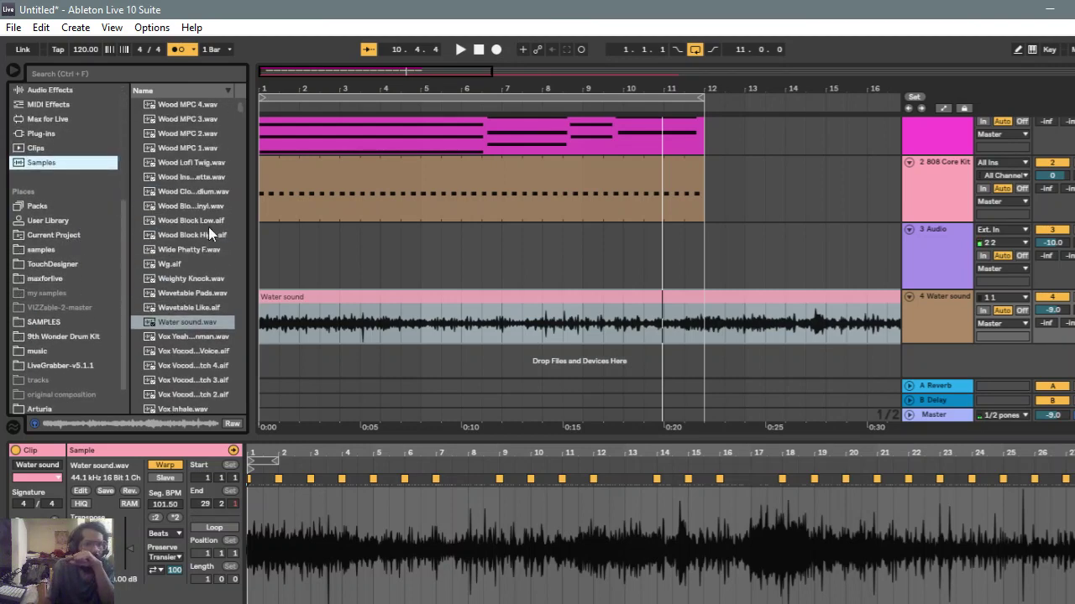
Step: Widen the browser so the full sample names show
{"action": "left_click_drag", "start_coordinate": [250, 173], "coordinate": [294, 174]}
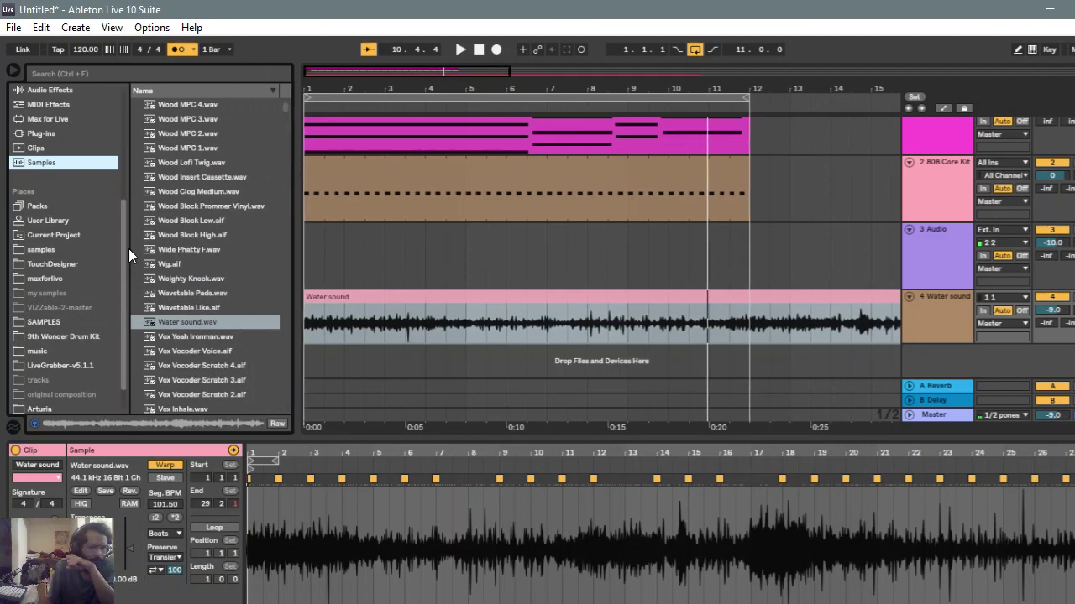
{"action": "scroll", "coordinate": [113, 242], "scroll_direction": "up", "scroll_amount": 8}
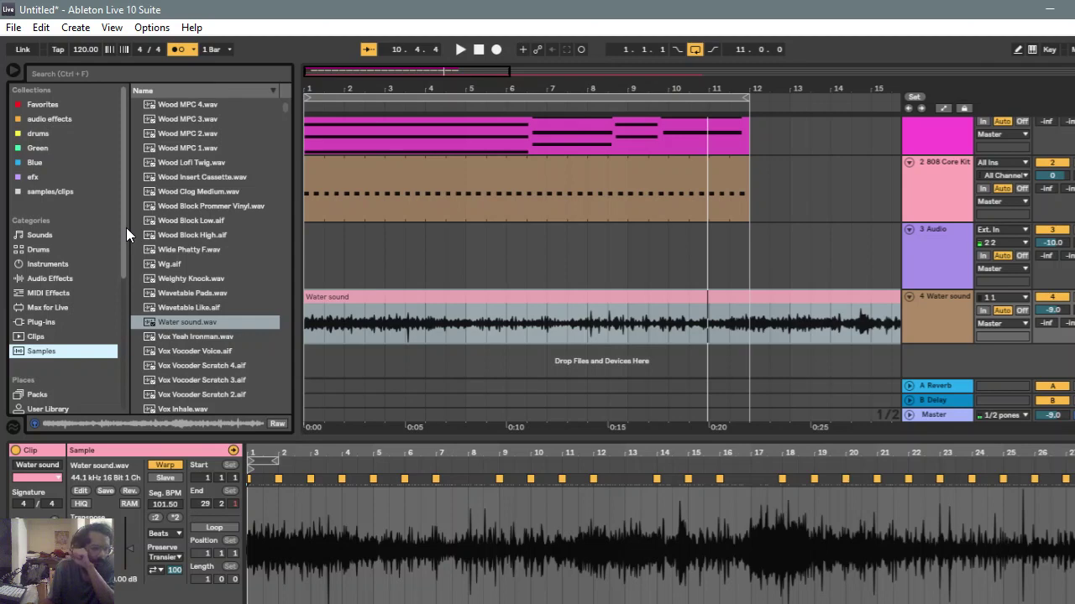
{"action": "scroll", "coordinate": [126, 228], "scroll_direction": "down", "scroll_amount": 1}
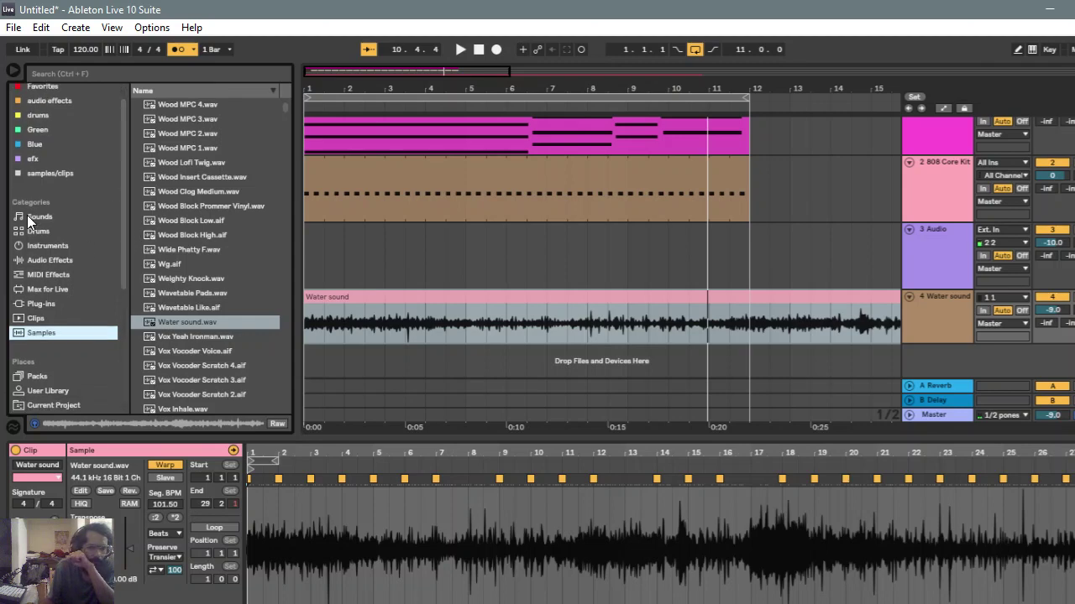
{"action": "scroll", "coordinate": [34, 238], "scroll_direction": "up", "scroll_amount": 1}
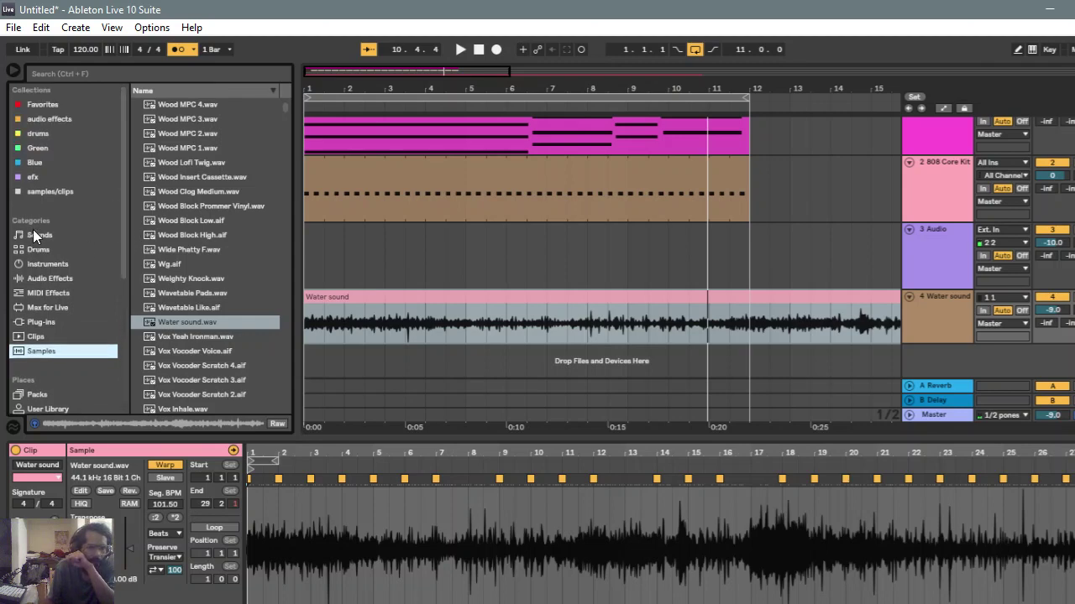